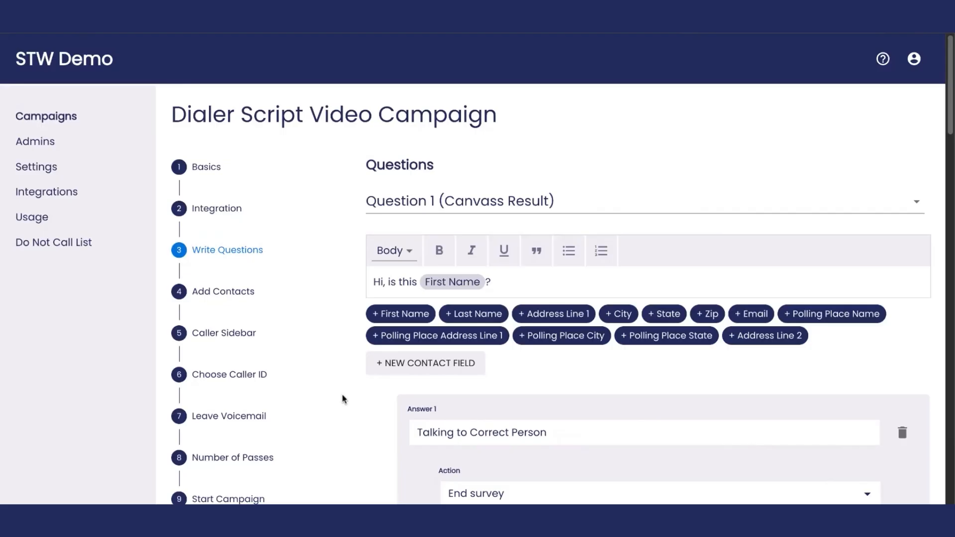
# - Review the available NGP VAN Canvass Result options for the "Talking to Correct Person" answer
pyautogui.scroll(-3, 341, 398)
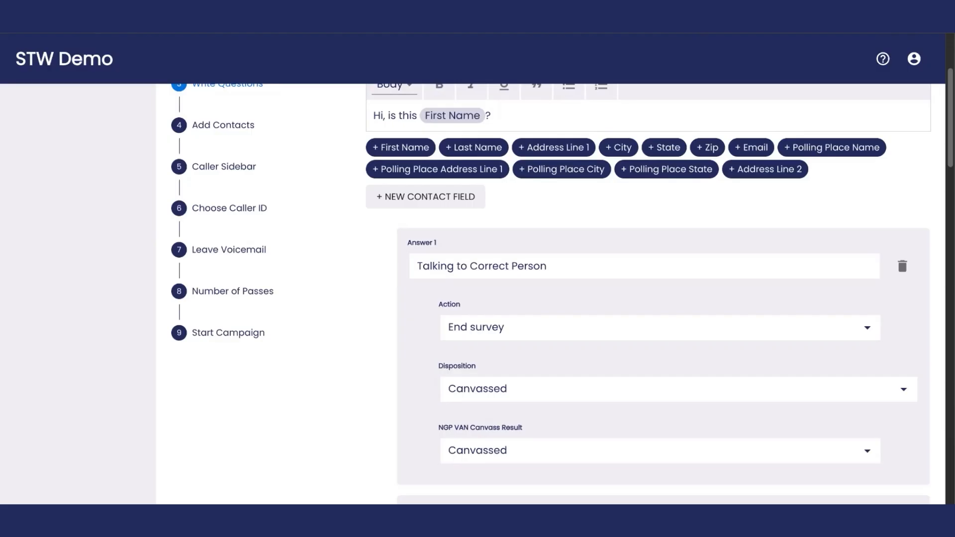
pyautogui.click(646, 451)
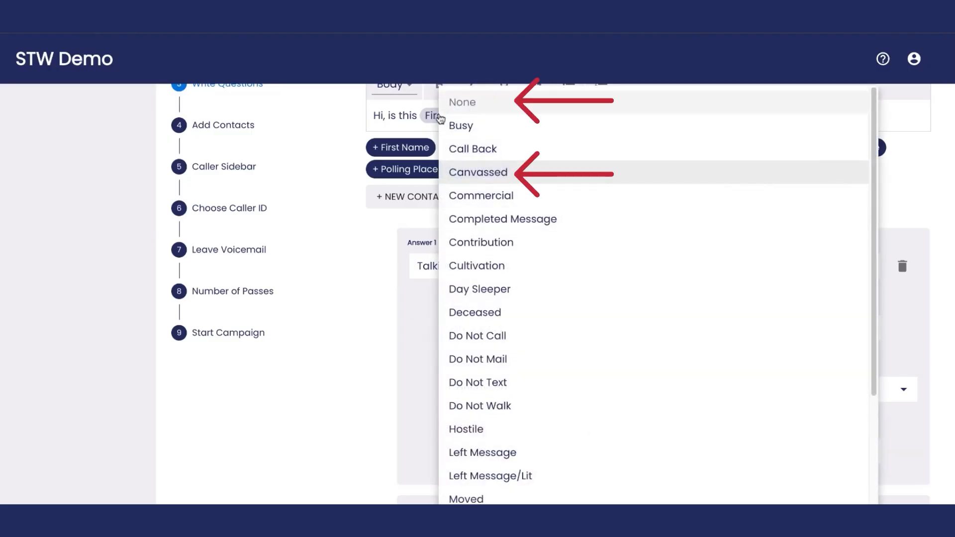
pyautogui.click(370, 408)
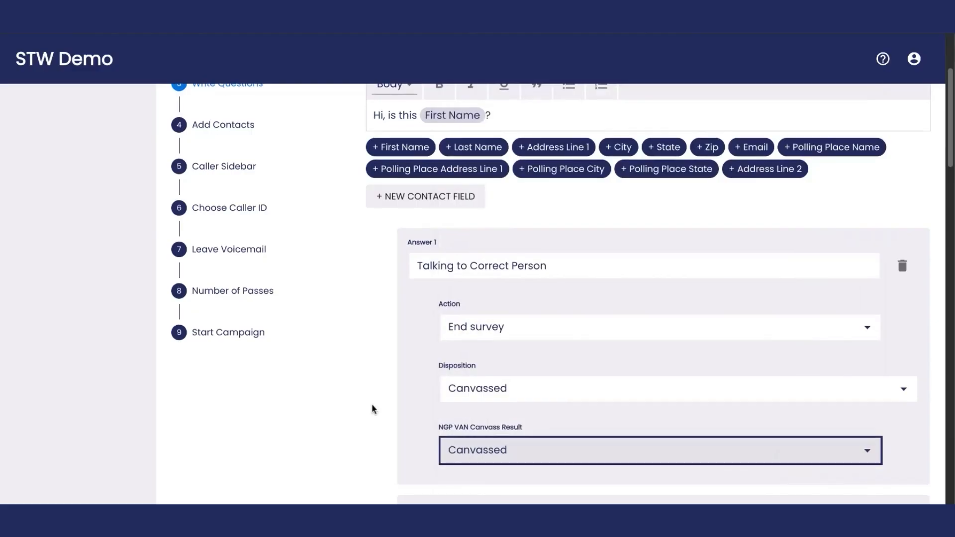
# - Examine the preset answers of the Canvass Result question, including their actions, dispositions and NGP VAN canvass results
pyautogui.scroll(-4, 373, 409)
pyautogui.scroll(-2, 510, 353)
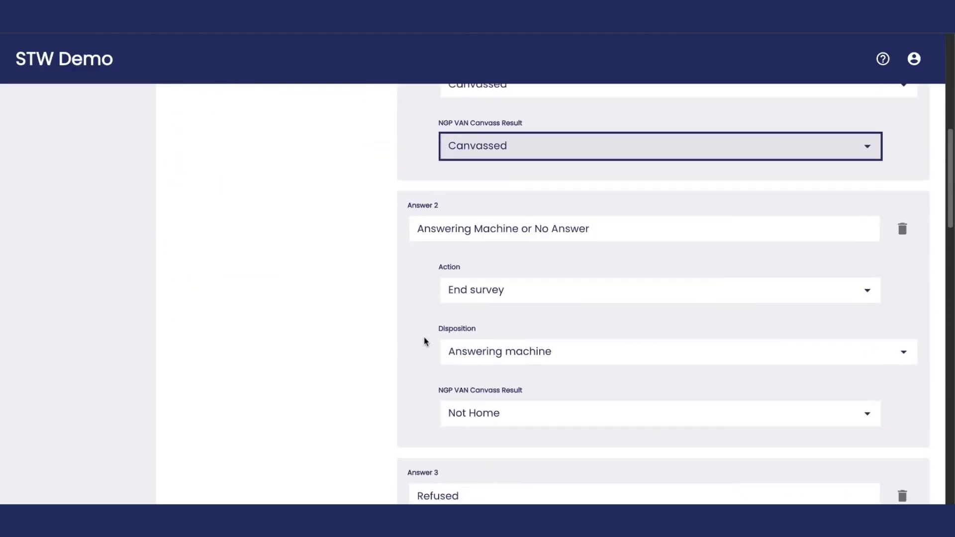
pyautogui.scroll(-1, 511, 421)
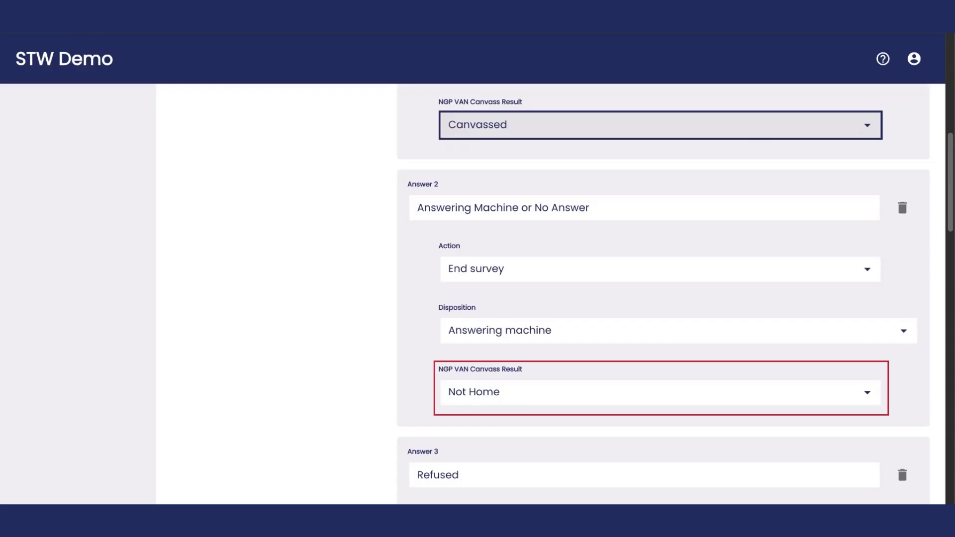
pyautogui.scroll(8, 334, 374)
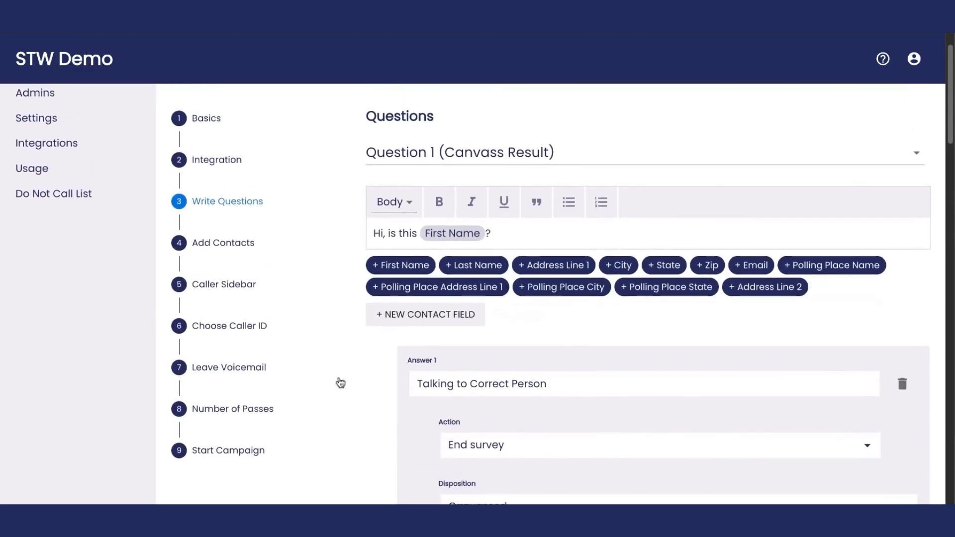
pyautogui.scroll(-2, 340, 382)
pyautogui.scroll(-2, 405, 231)
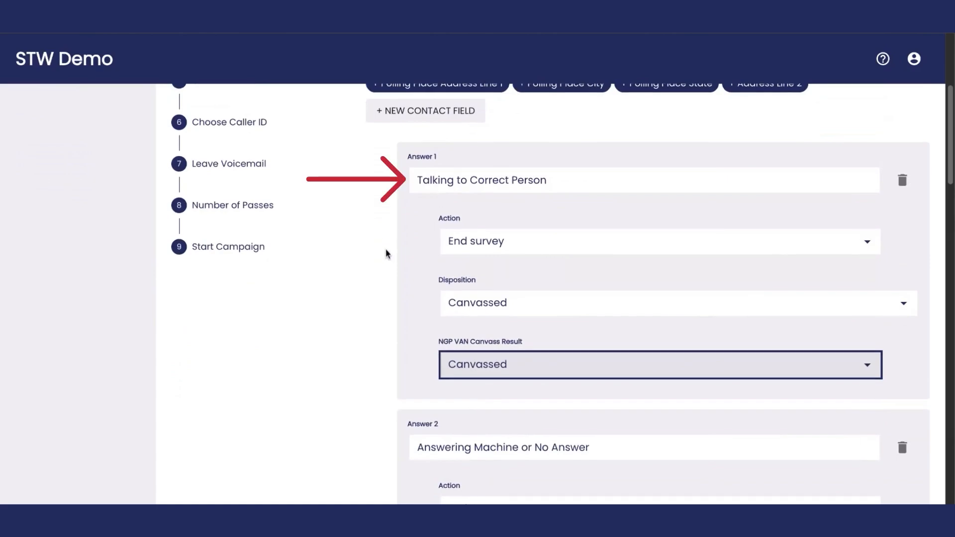
pyautogui.scroll(-7, 384, 252)
pyautogui.scroll(3, 384, 254)
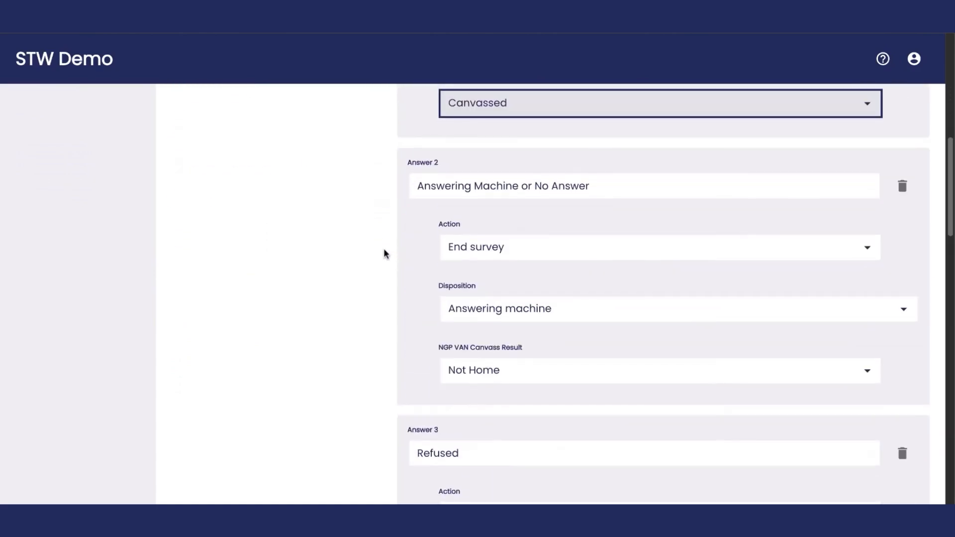
pyautogui.scroll(-6, 383, 264)
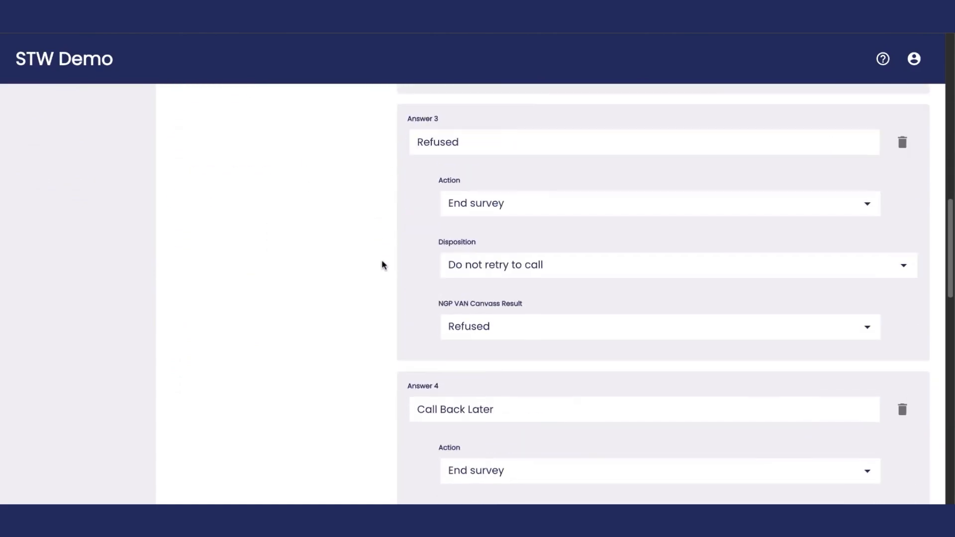
pyautogui.scroll(-4, 384, 265)
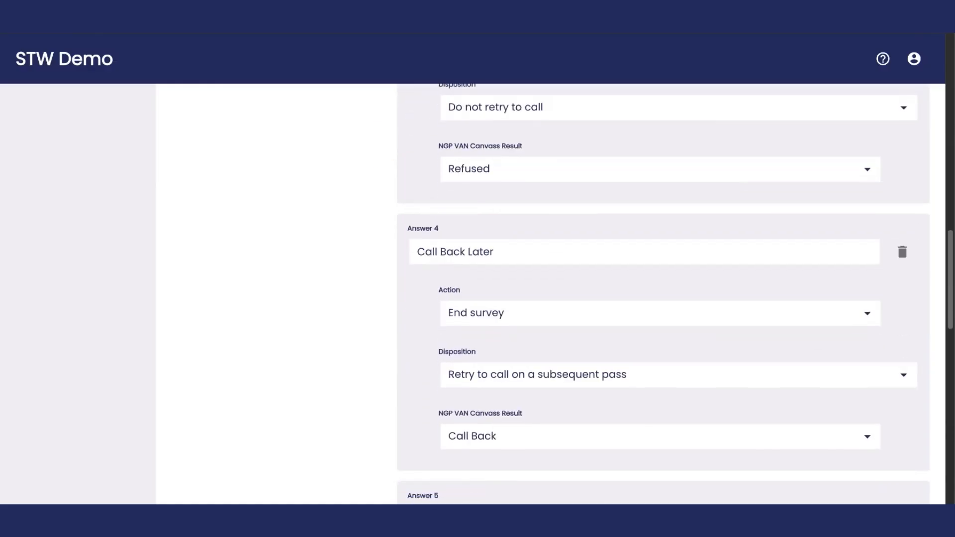
pyautogui.scroll(-5, 384, 265)
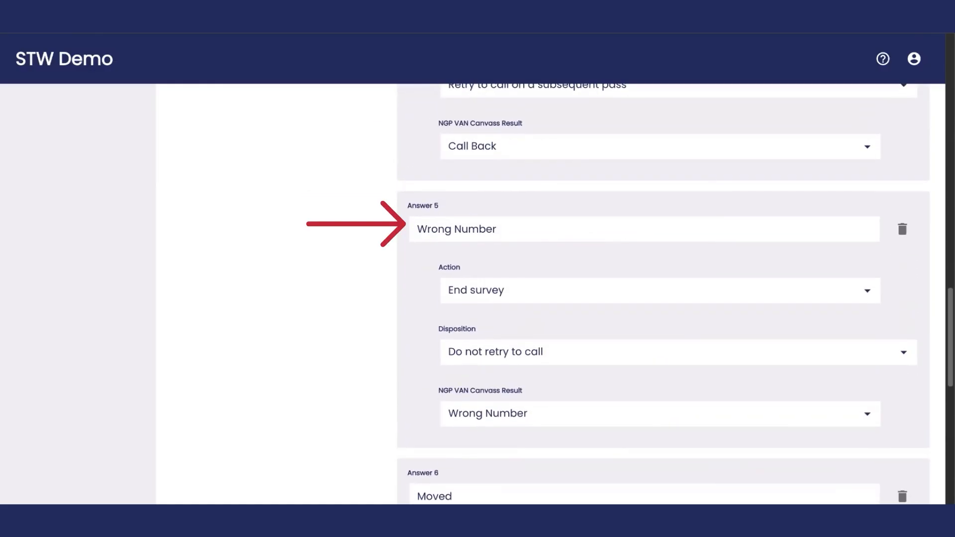
pyautogui.scroll(-5, 662, 298)
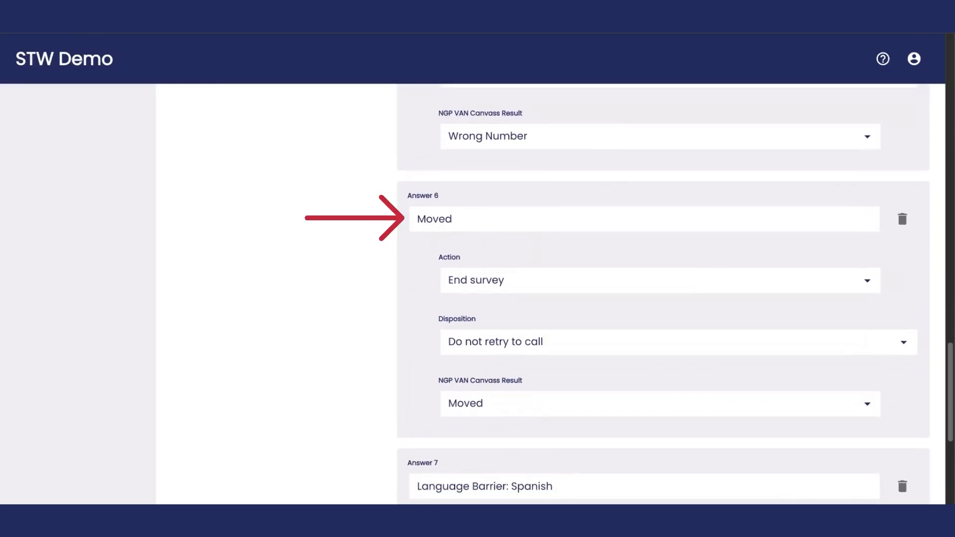
pyautogui.scroll(-10, 663, 298)
pyautogui.scroll(4, 662, 298)
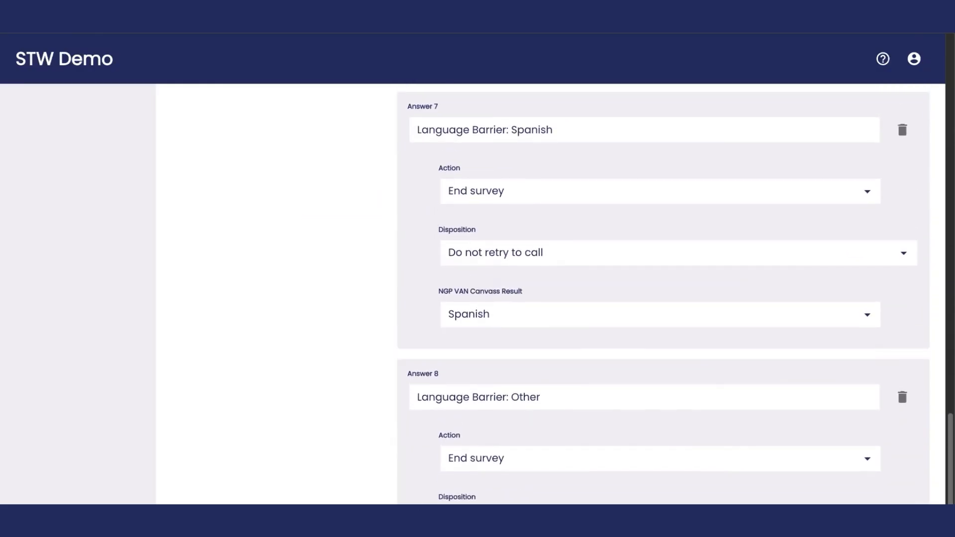
pyautogui.scroll(-2, 379, 348)
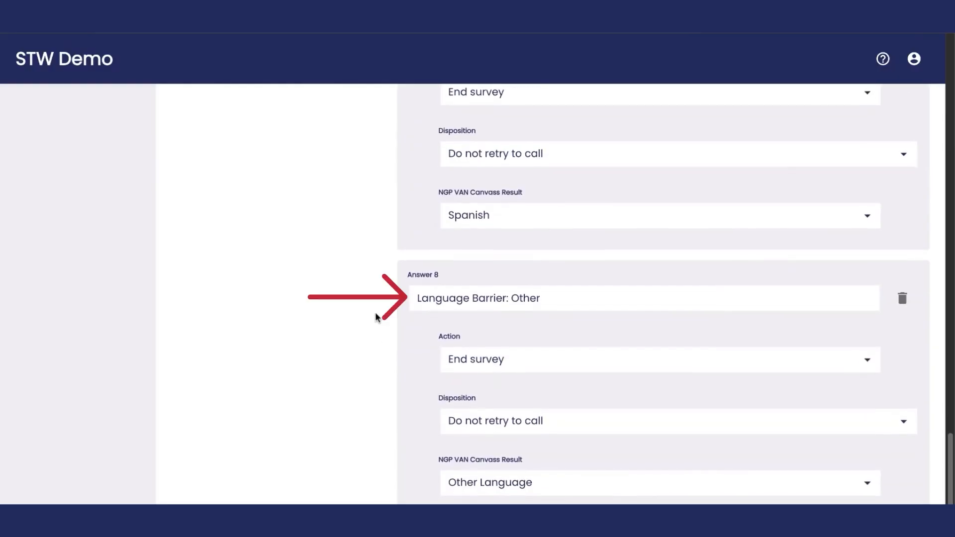
pyautogui.click(575, 296)
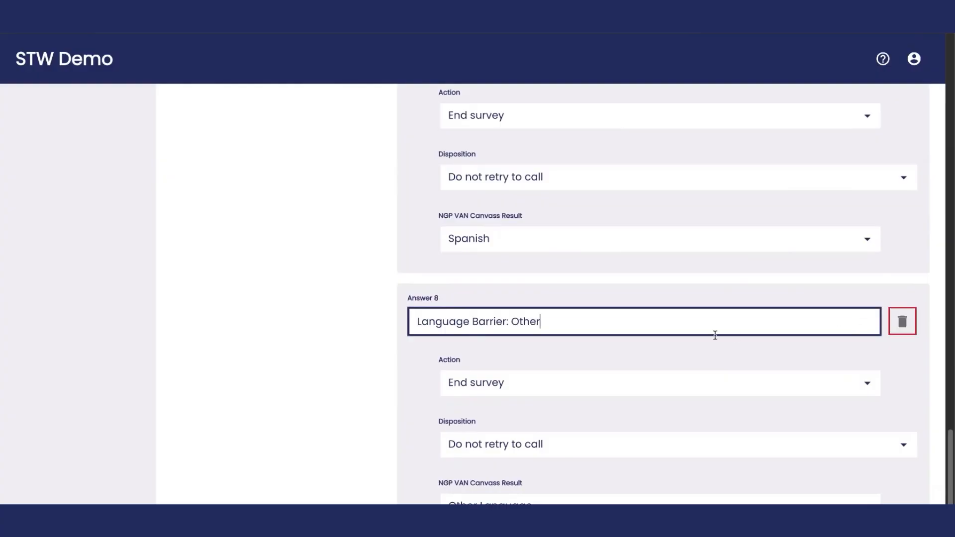
pyautogui.scroll(-2, 628, 345)
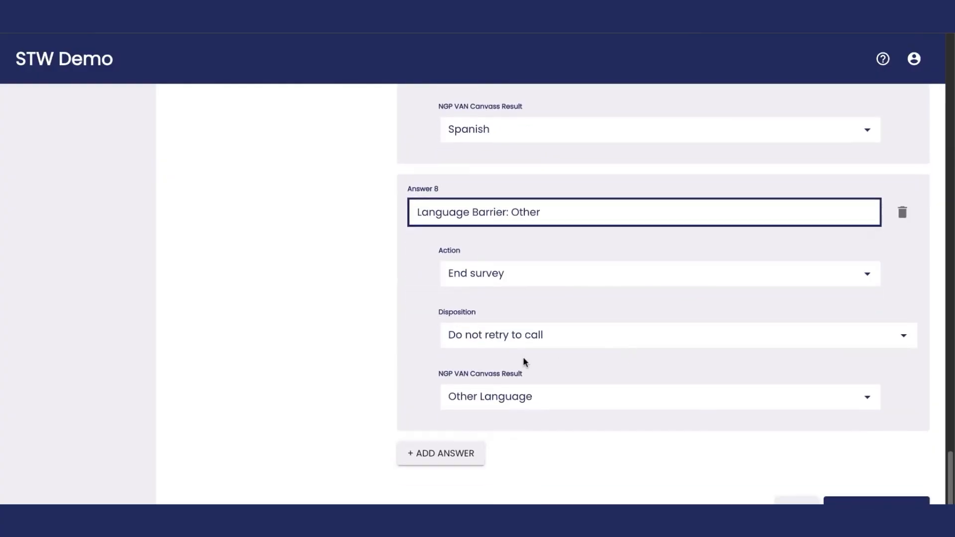
# - Add an answer named "Do Not Call" to the Canvass Result question with the disposition Add to 'Do Not Call' list
pyautogui.click(438, 458)
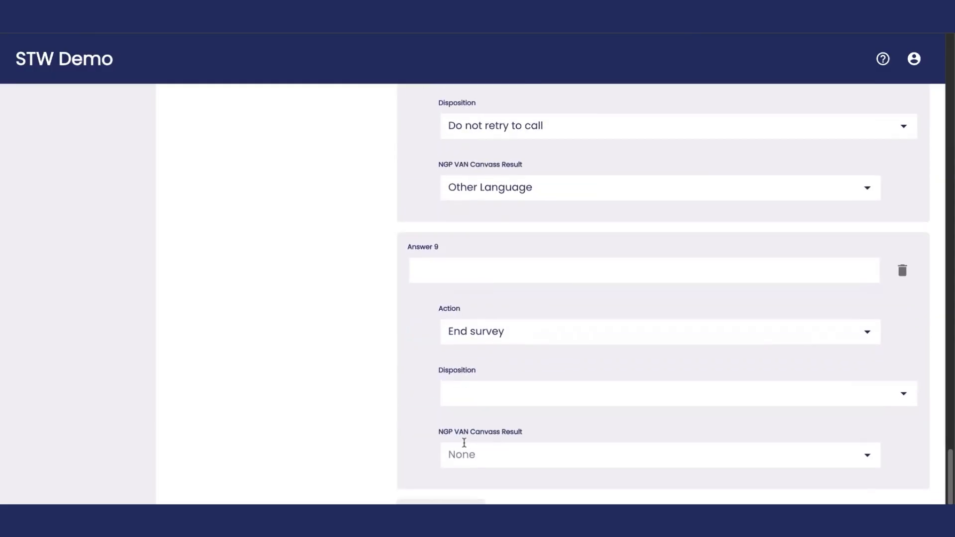
pyautogui.click(493, 403)
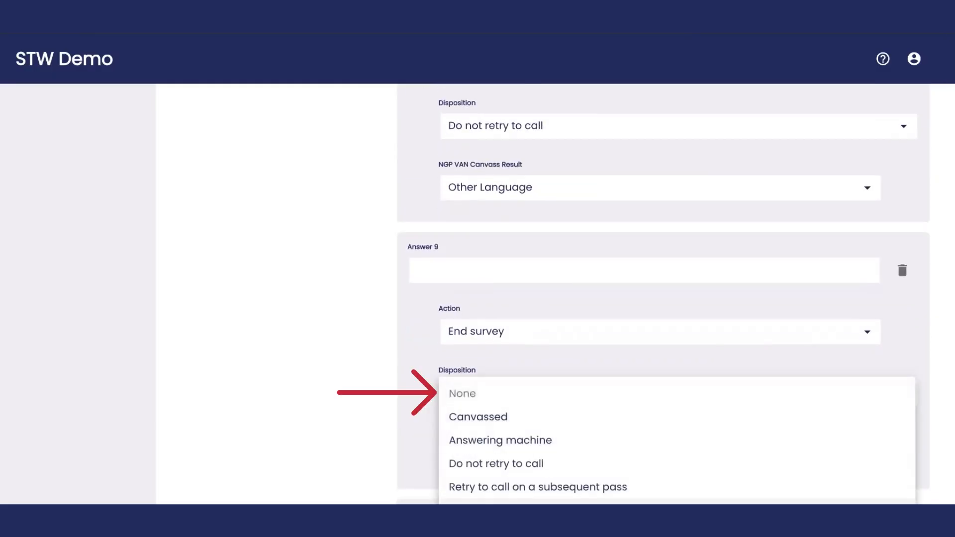
pyautogui.click(545, 510)
pyautogui.click(442, 268)
pyautogui.write('Do No')
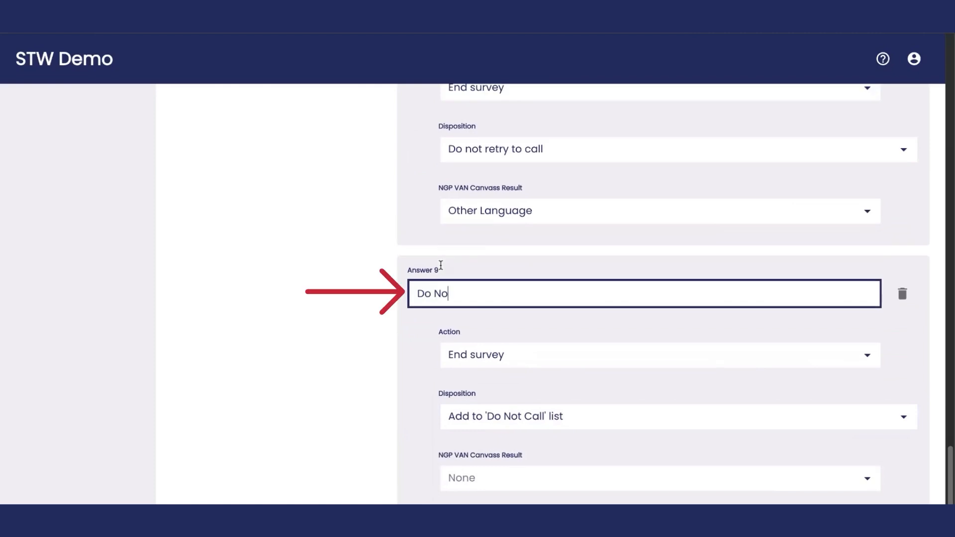
pyautogui.write('t Call')
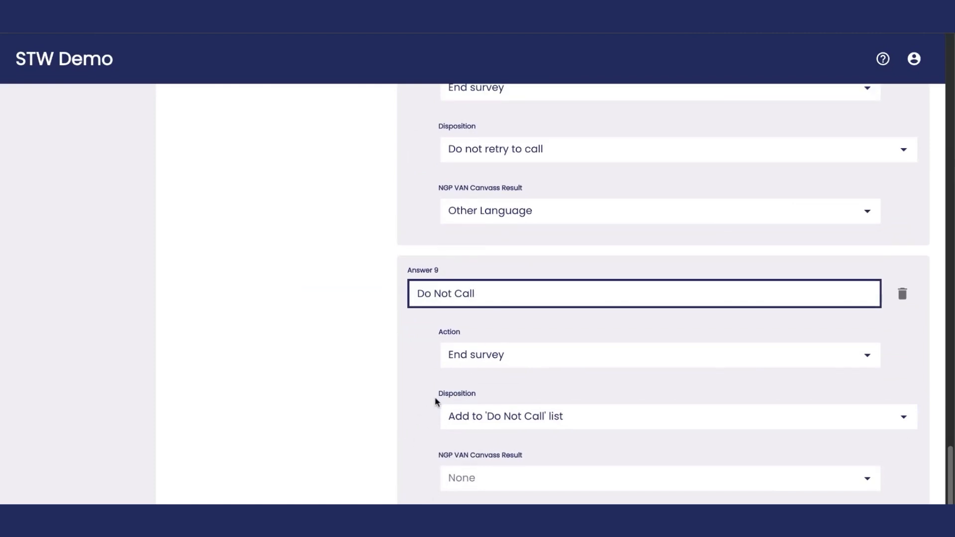
# - Compare the dispositions assigned to the answers, especially "Answering Machine or No Answer" and "Call Back Later"
pyautogui.scroll(-2, 435, 402)
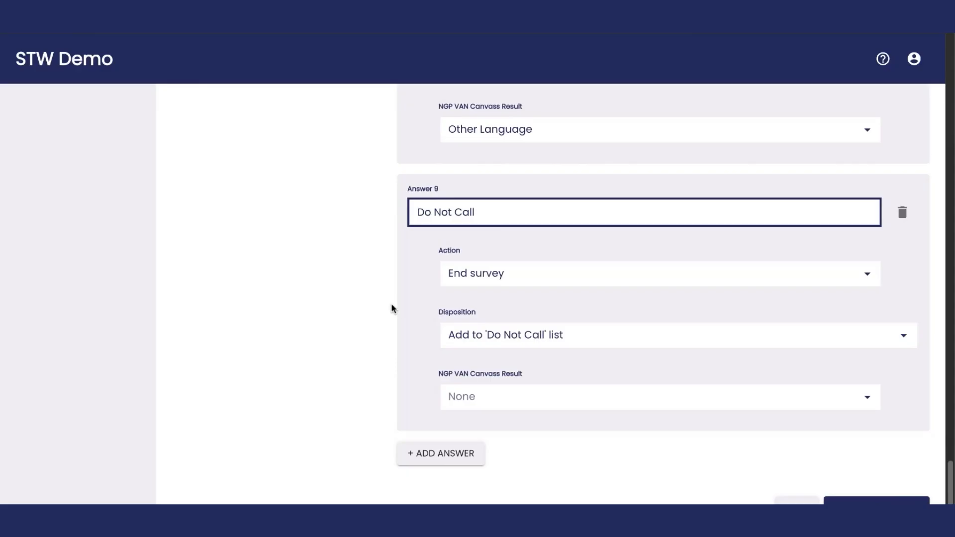
pyautogui.scroll(8, 393, 309)
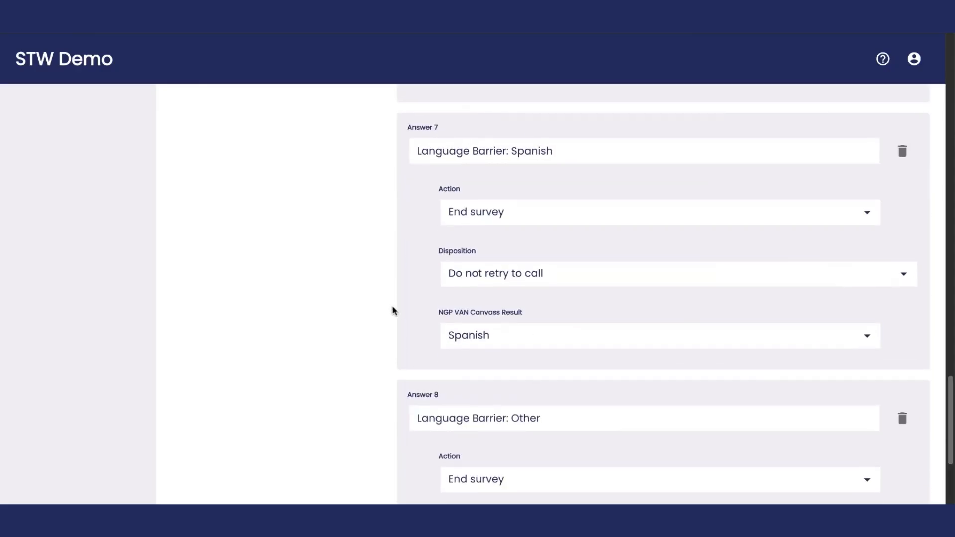
pyautogui.scroll(12, 393, 311)
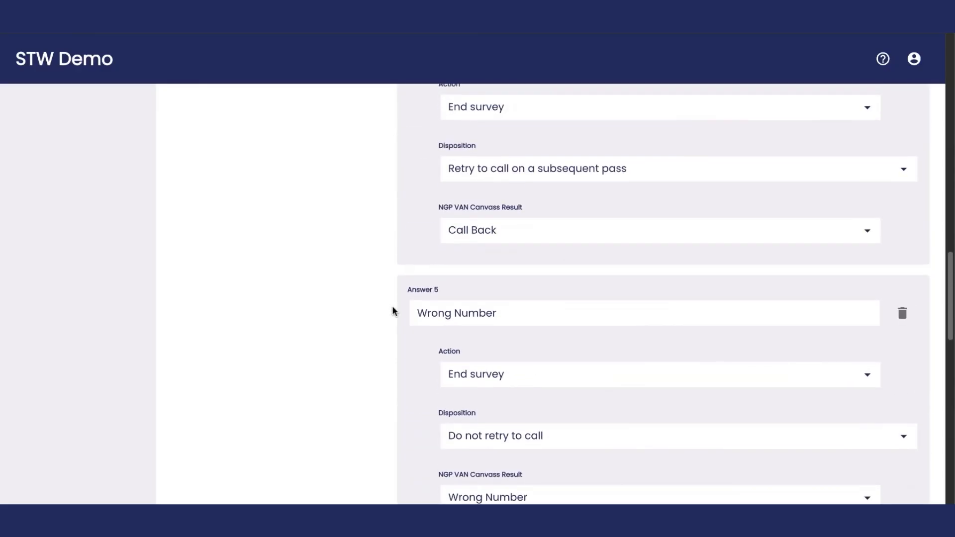
pyautogui.scroll(2, 393, 311)
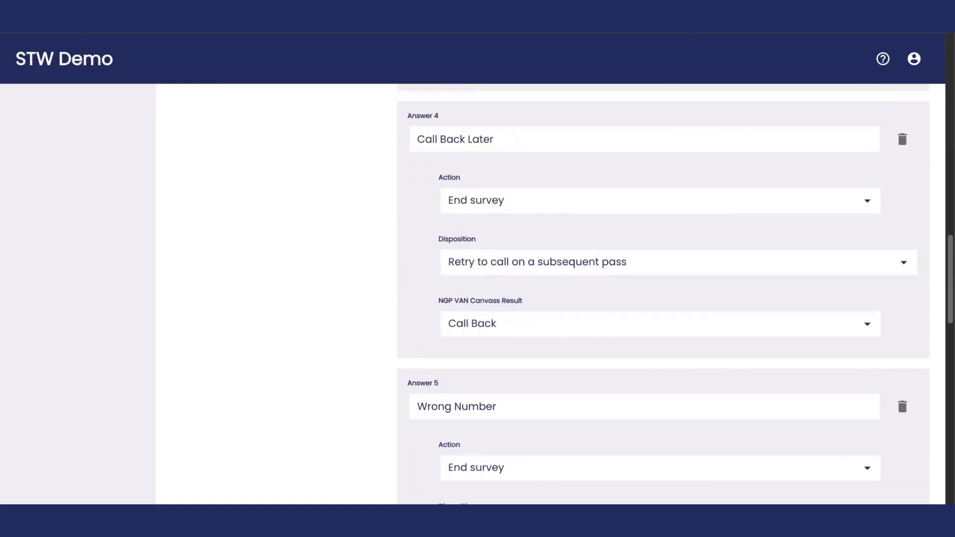
pyautogui.scroll(9, 674, 294)
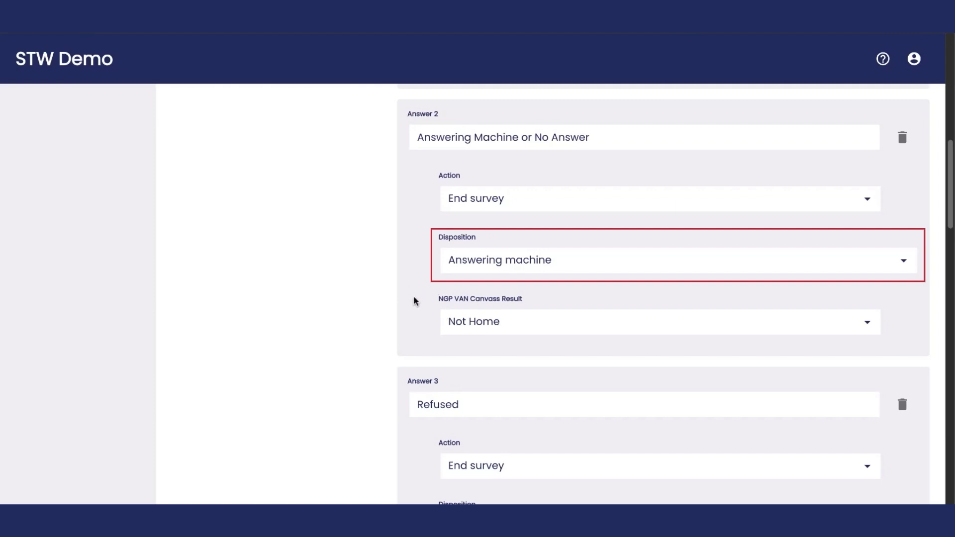
pyautogui.scroll(-8, 413, 300)
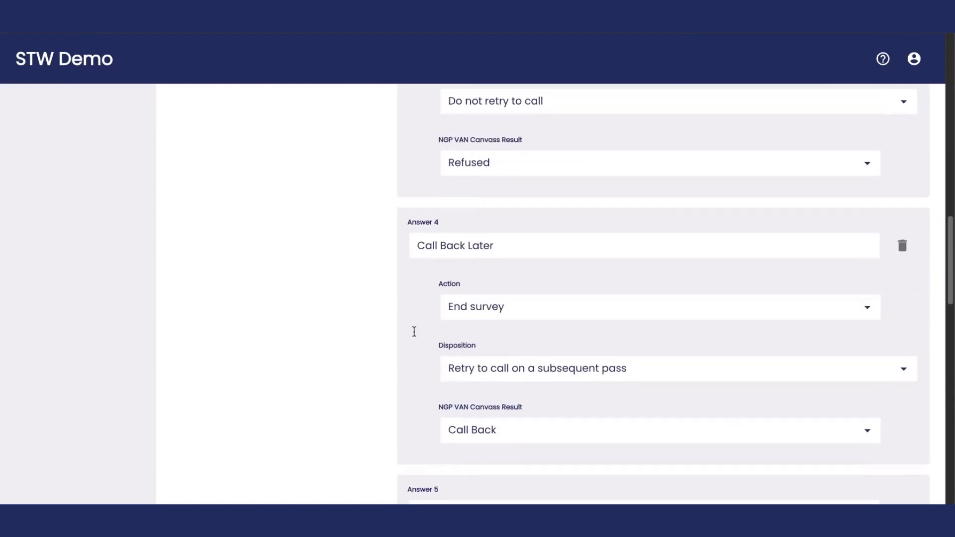
pyautogui.scroll(-1, 414, 332)
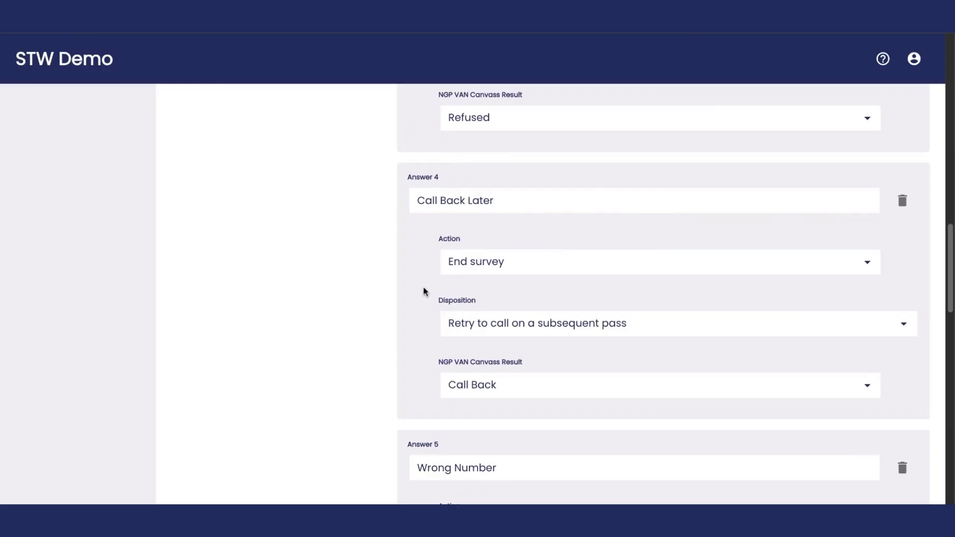
# - Check which questions the script contains in the question selector above the Canvass Result script
pyautogui.scroll(4, 455, 250)
pyautogui.scroll(15, 455, 250)
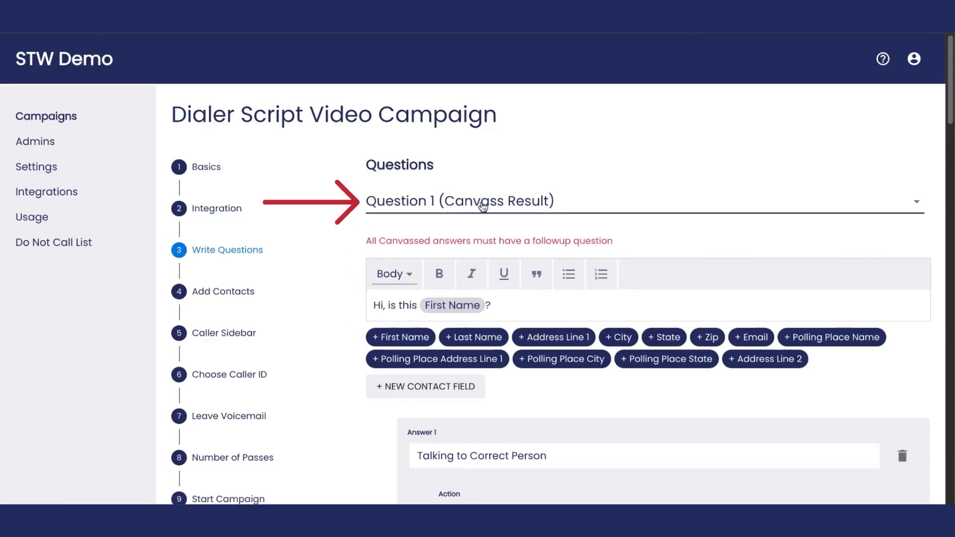
pyautogui.click(480, 206)
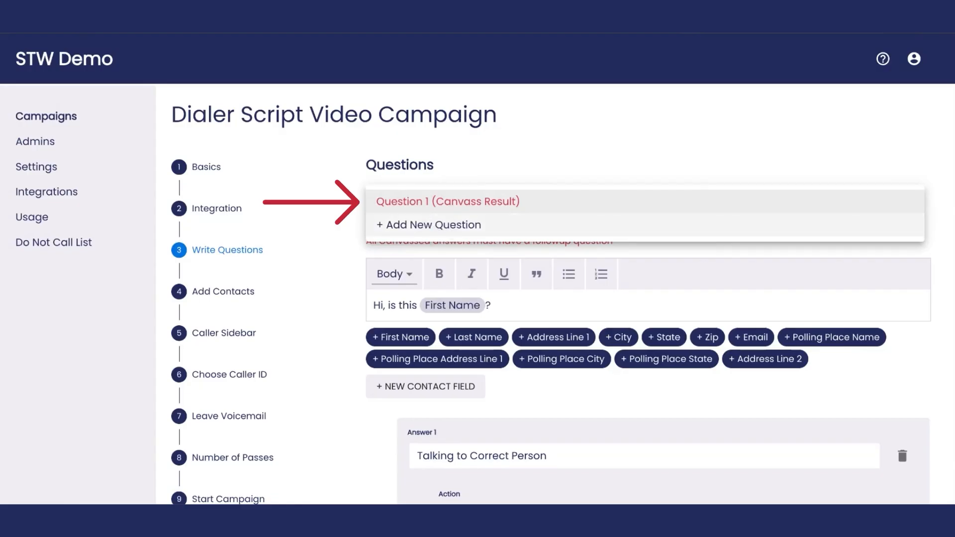
pyautogui.click(342, 312)
# - Set the action of the "Talking to Correct Person" answer to a new question
pyautogui.scroll(-1, 342, 312)
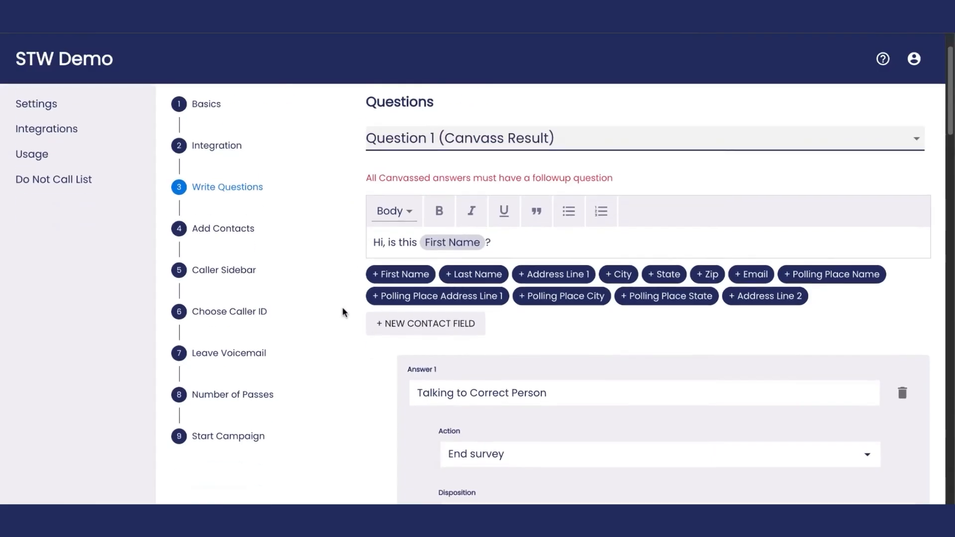
pyautogui.scroll(-3, 344, 313)
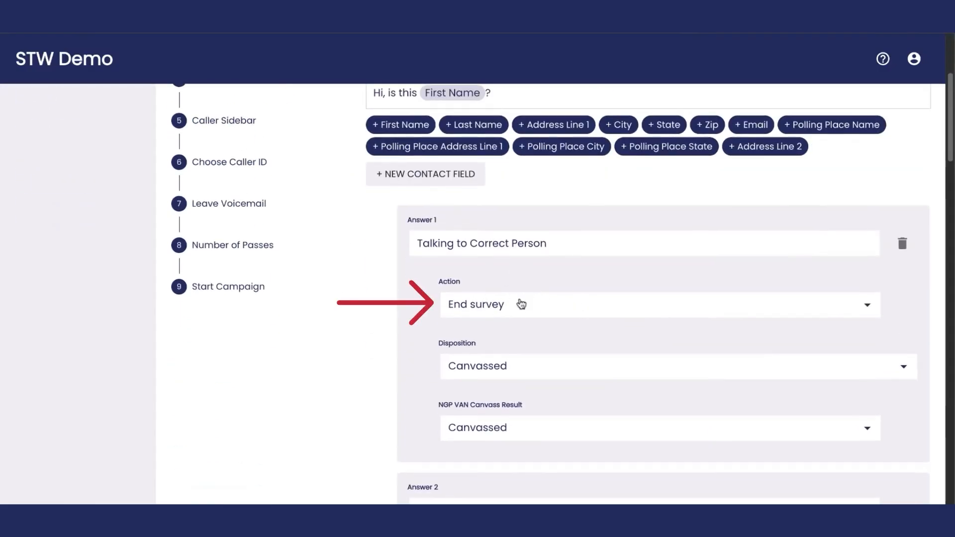
pyautogui.click(516, 305)
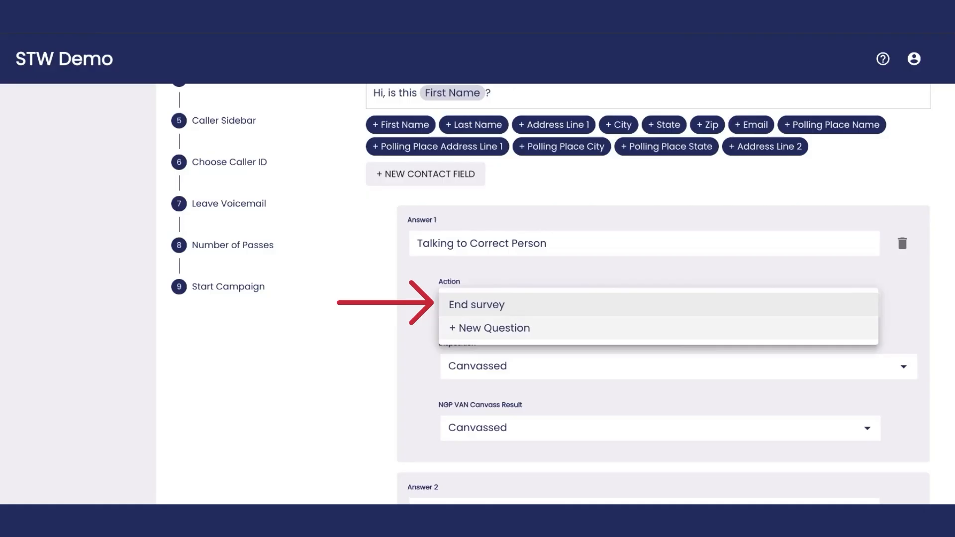
pyautogui.click(530, 327)
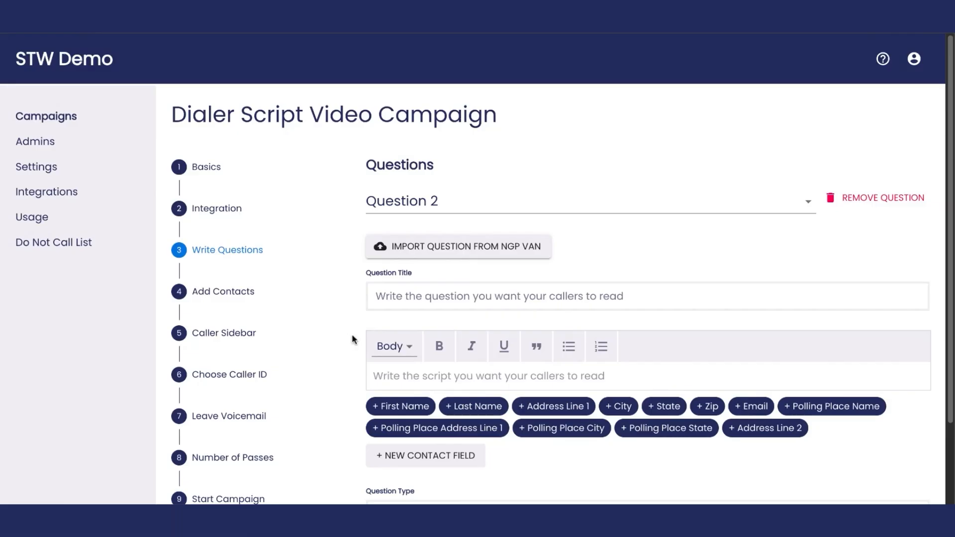
# - Title the new second question "Test"
pyautogui.click(400, 302)
pyautogui.write('Test')
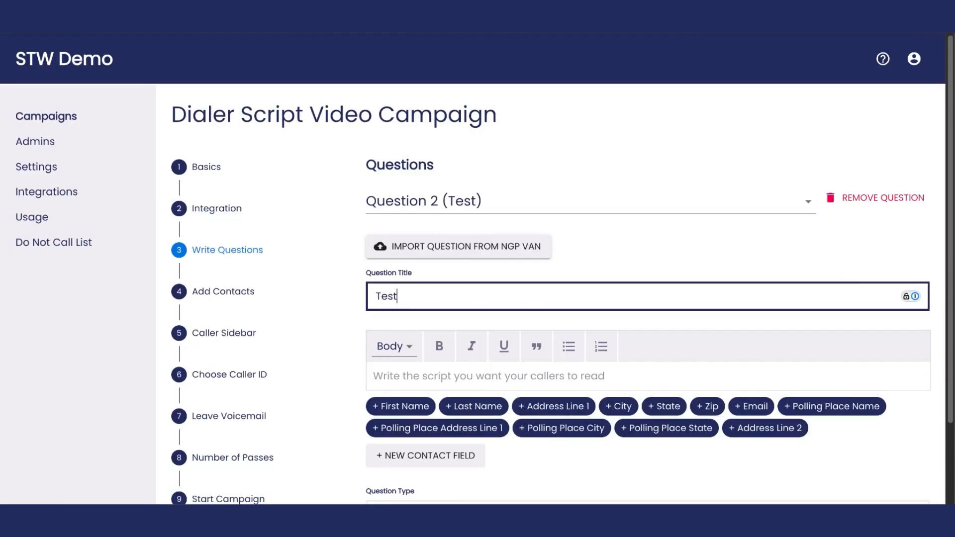
pyautogui.scroll(-2, 478, 271)
pyautogui.scroll(-1, 422, 455)
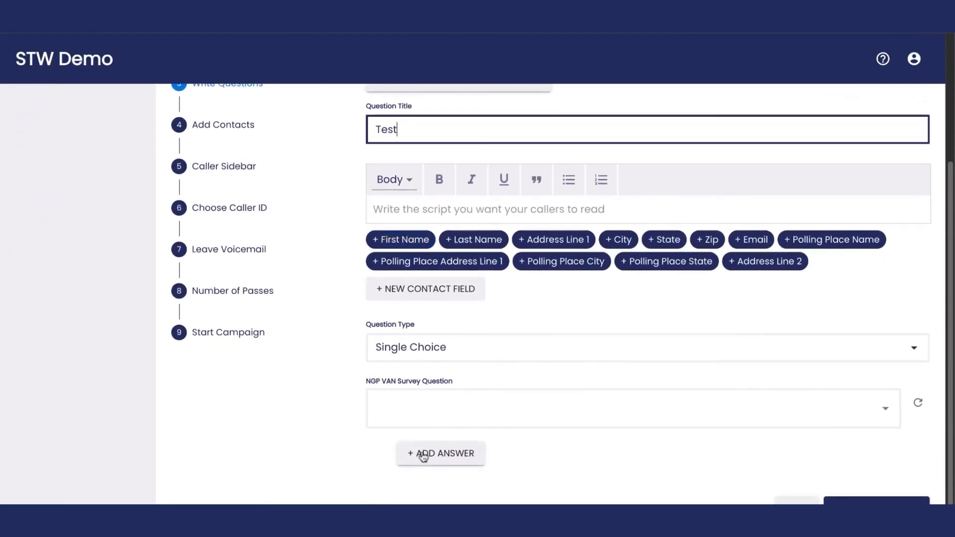
# - Add two answers, "A" and "B", to the "Test" question
pyautogui.click(426, 460)
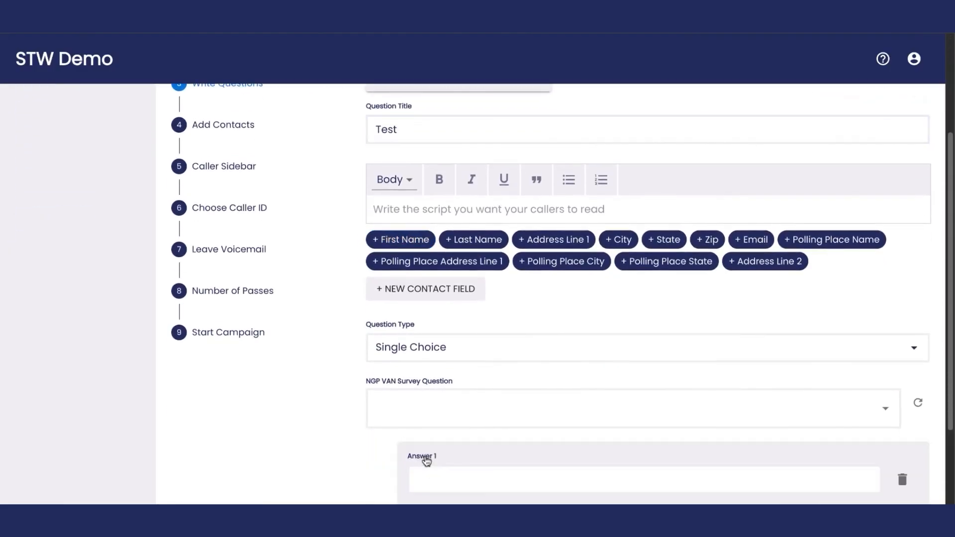
pyautogui.scroll(-3, 377, 455)
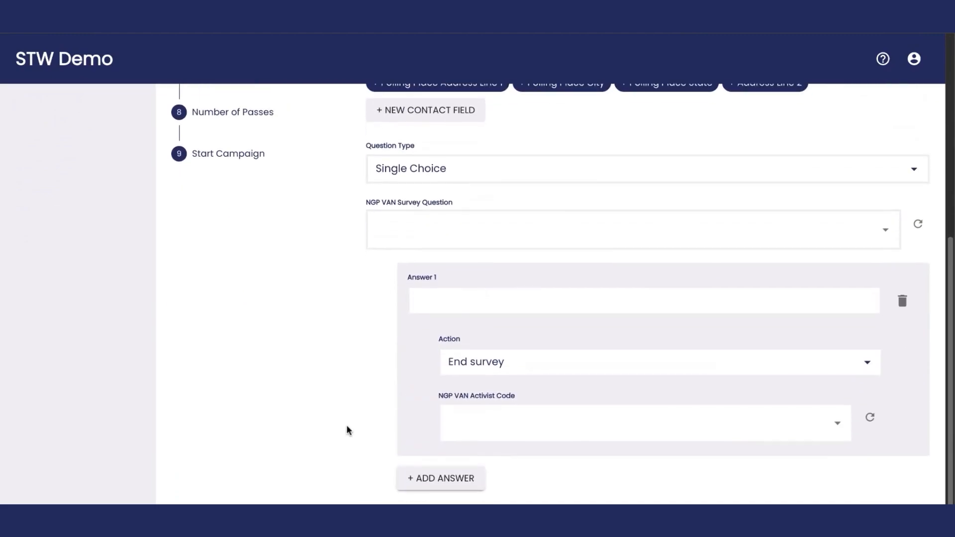
pyautogui.click(431, 304)
pyautogui.write('A')
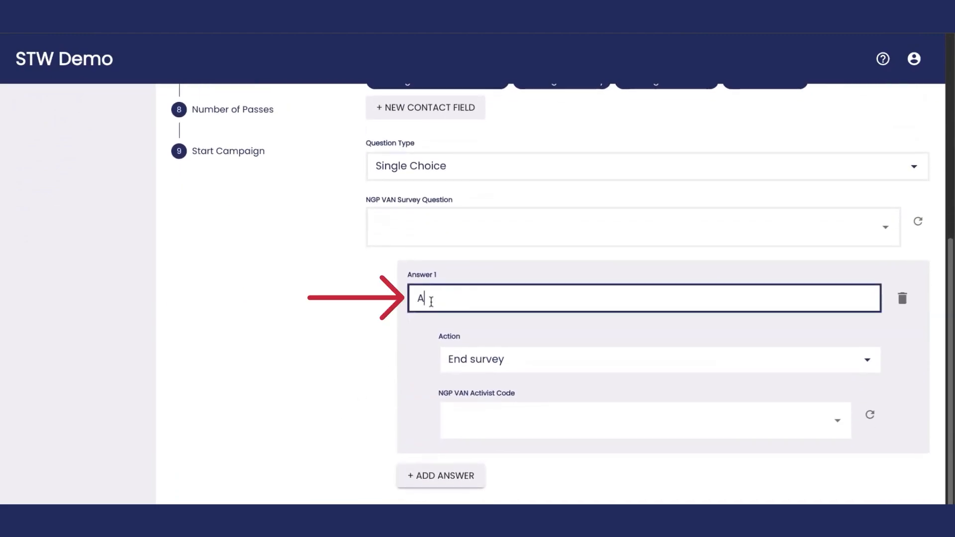
pyautogui.click(433, 474)
pyautogui.scroll(-3, 446, 442)
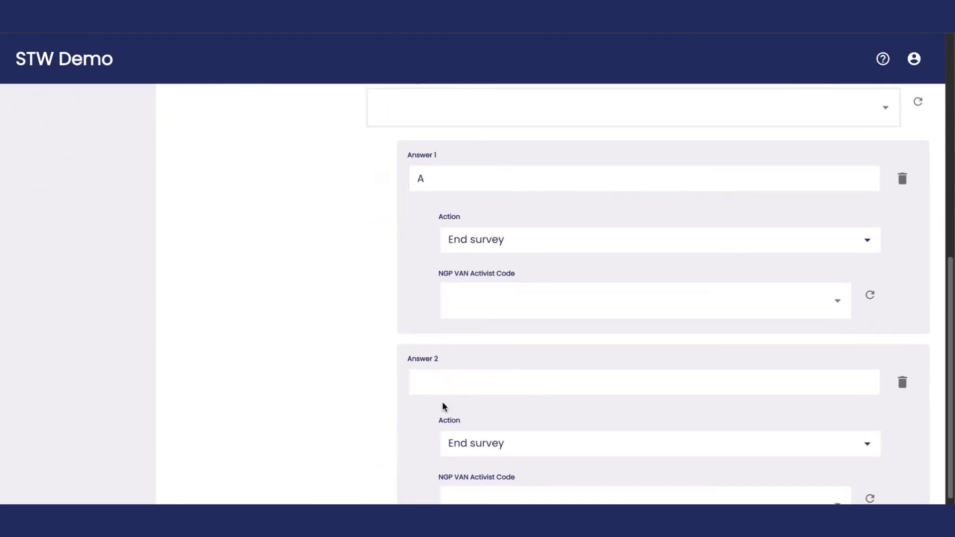
pyautogui.scroll(-1, 441, 386)
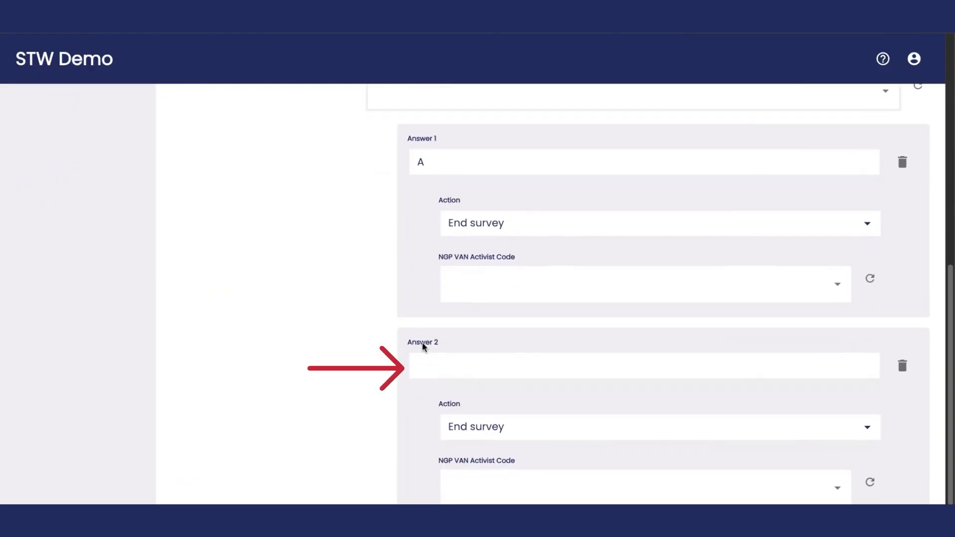
pyautogui.click(427, 363)
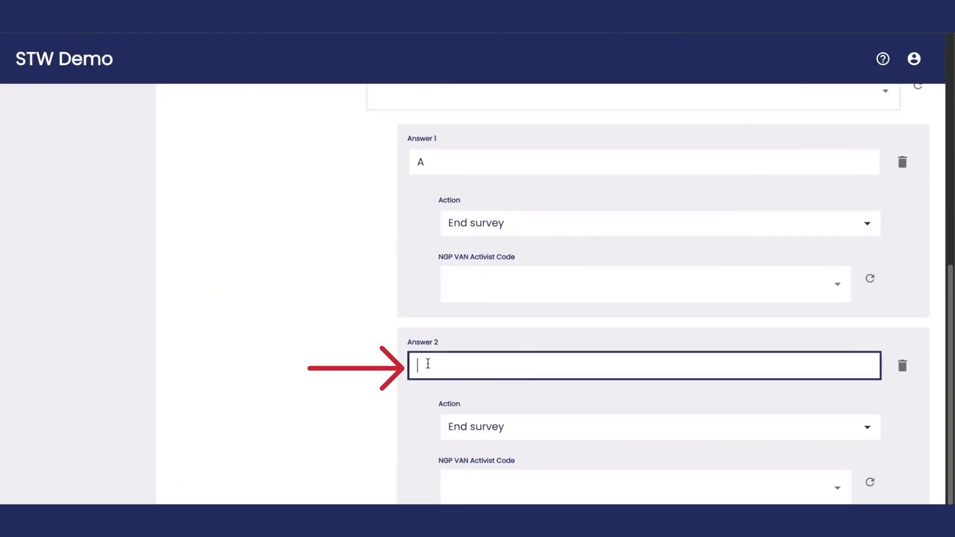
pyautogui.write('B')
pyautogui.scroll(-2, 427, 363)
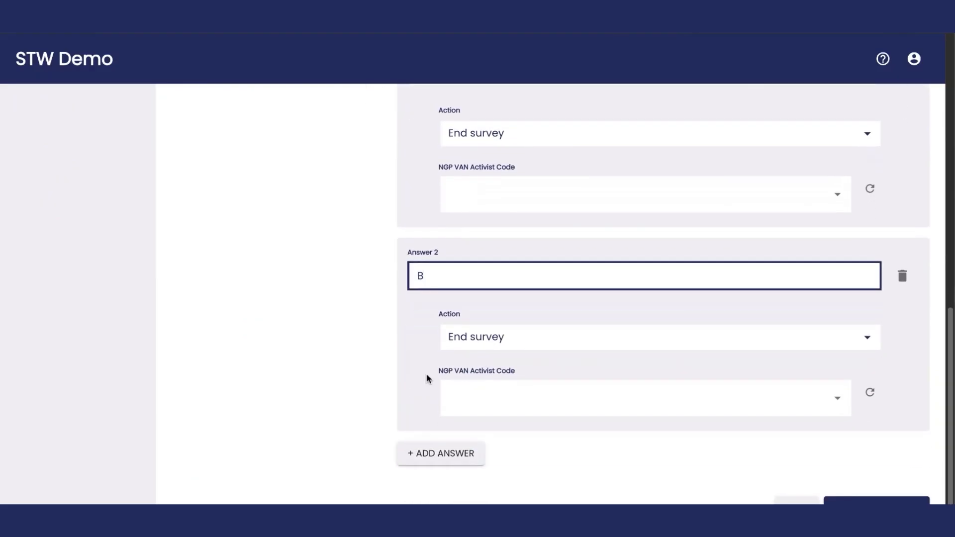
# - Import the NGP VAN survey question "Already Voted" into Question 2, including its name, script and all of its responses
pyautogui.scroll(4, 298, 239)
pyautogui.scroll(6, 323, 247)
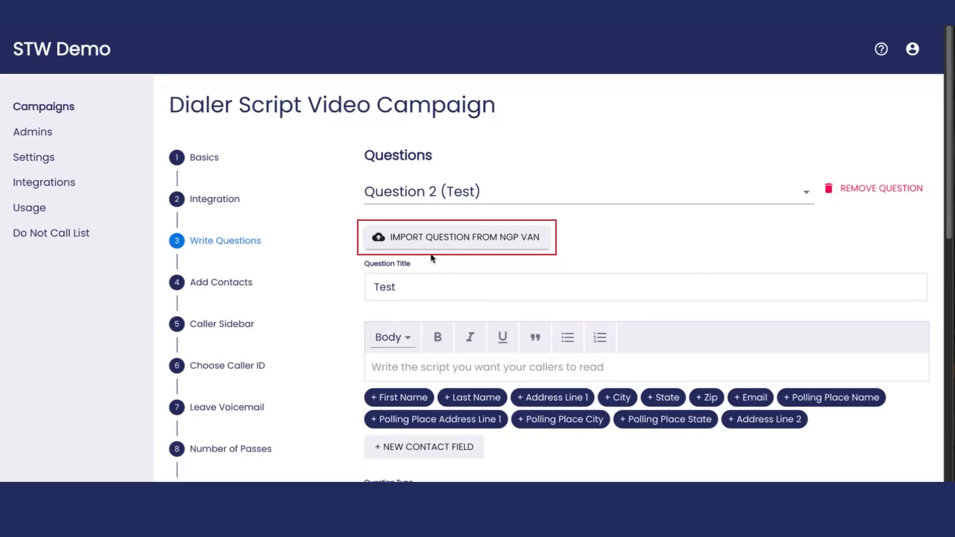
pyautogui.click(455, 241)
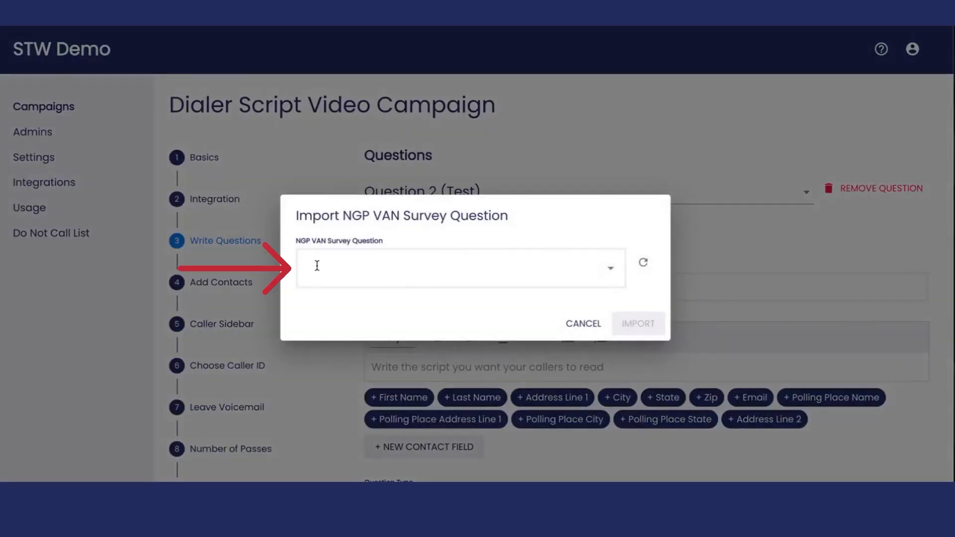
pyautogui.click(454, 269)
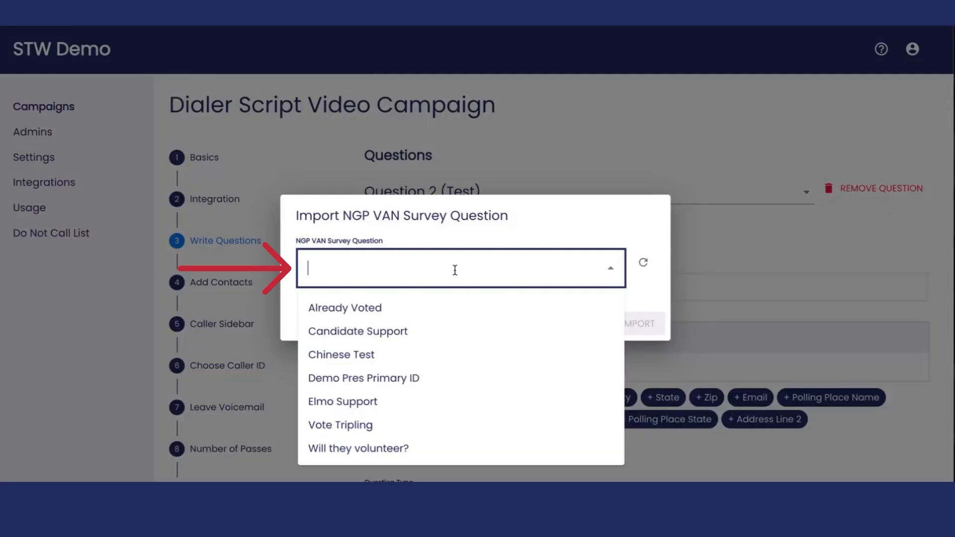
pyautogui.click(430, 314)
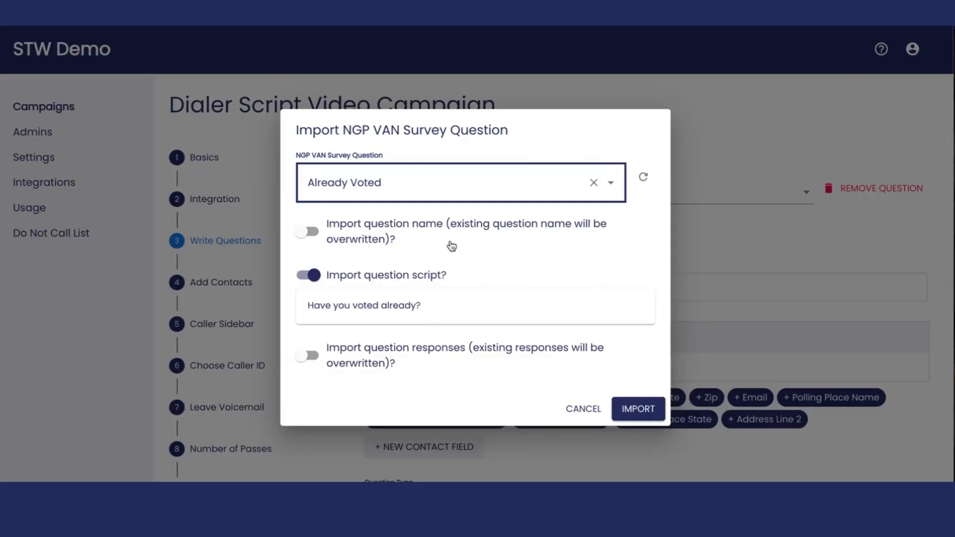
pyautogui.click(353, 232)
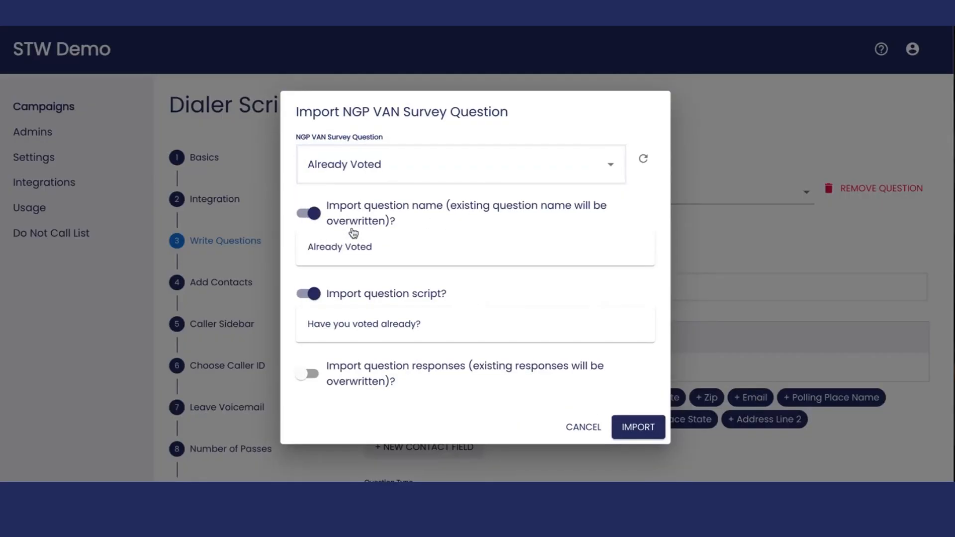
pyautogui.click(344, 371)
pyautogui.scroll(-3, 398, 299)
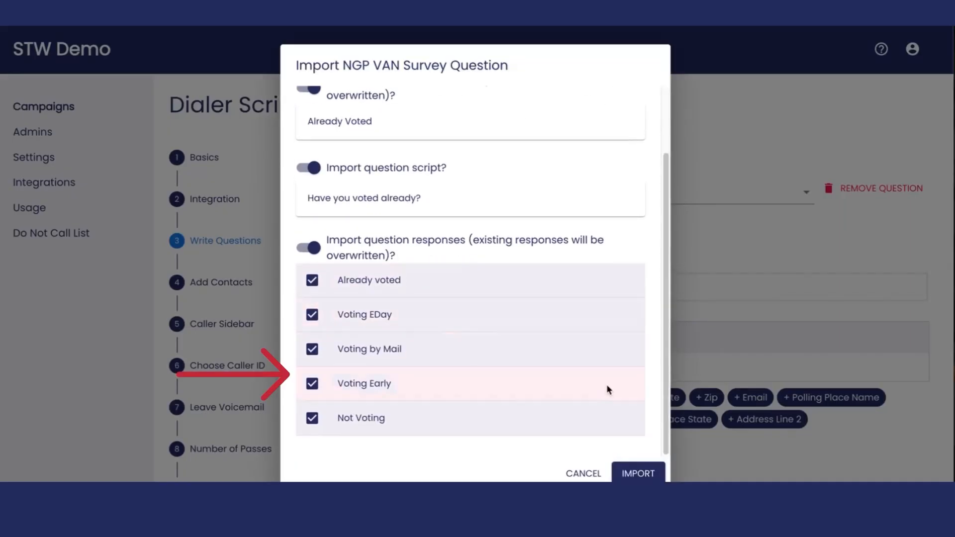
pyautogui.click(641, 476)
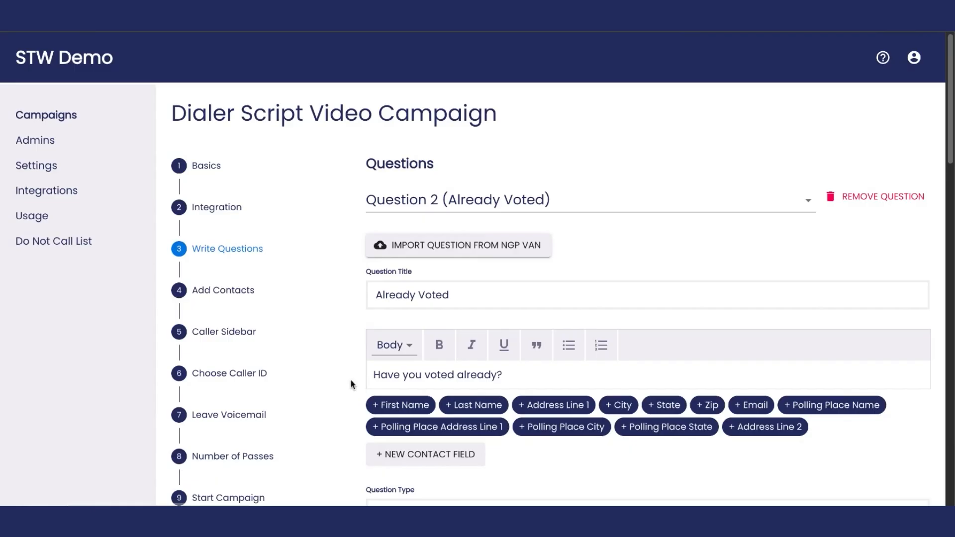
# - Set the action of the "Already voted" answer to a new question
pyautogui.scroll(-1, 353, 380)
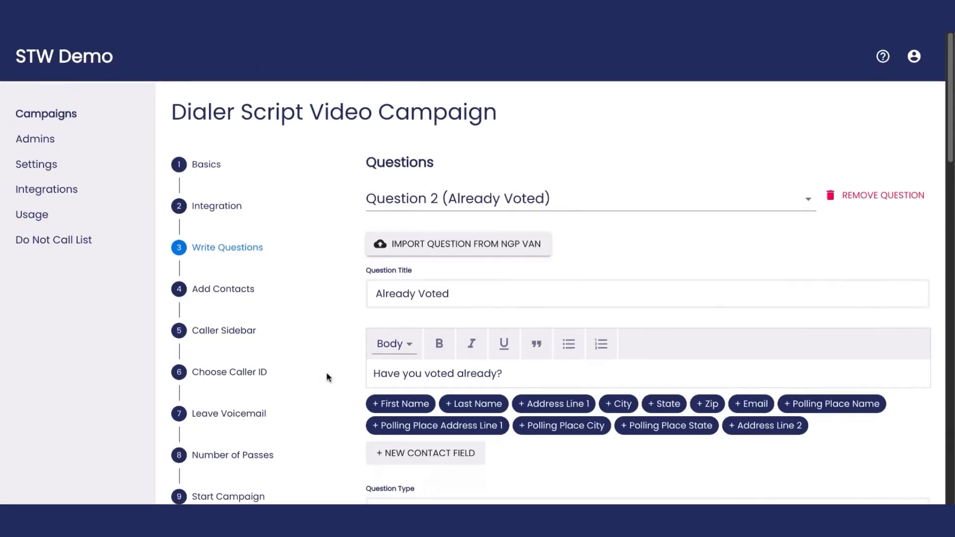
pyautogui.scroll(-2, 306, 343)
pyautogui.scroll(-4, 307, 350)
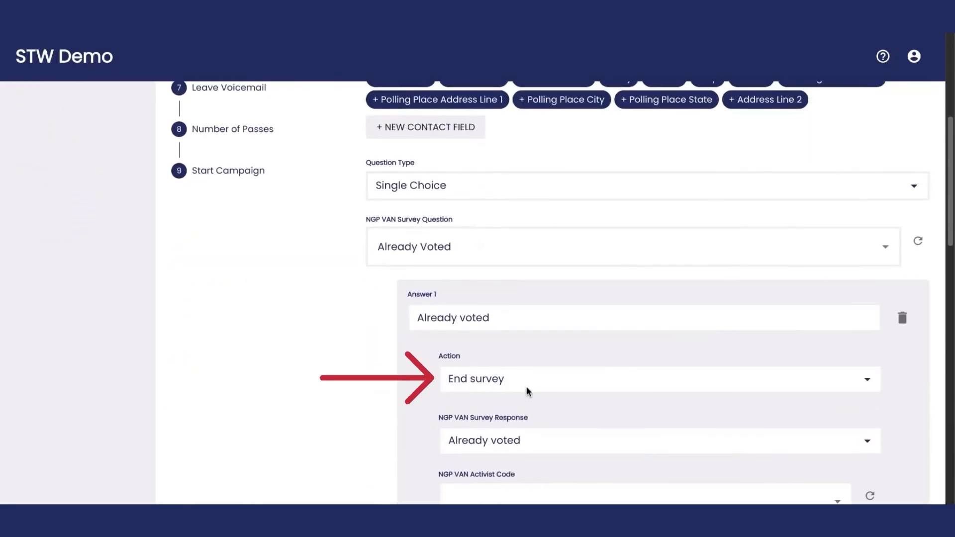
pyautogui.click(529, 391)
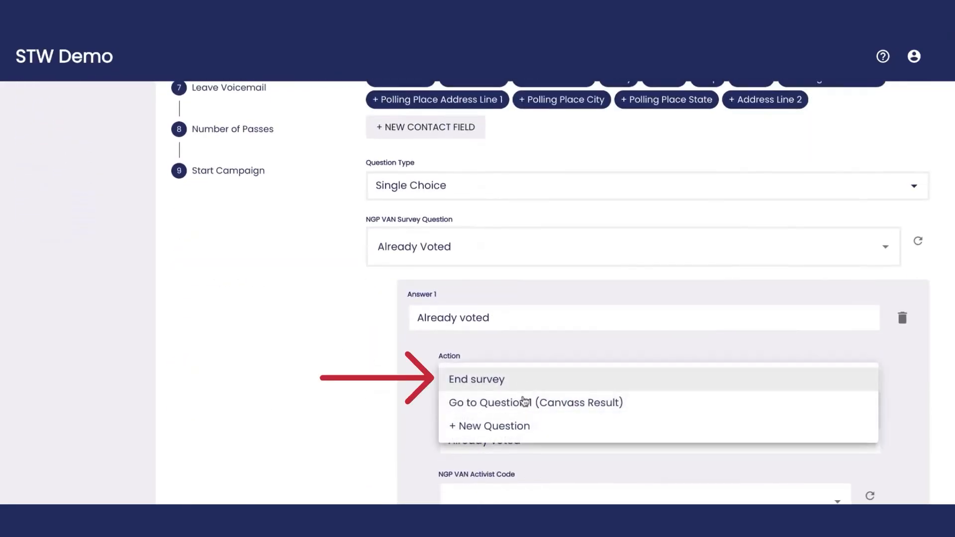
pyautogui.click(526, 427)
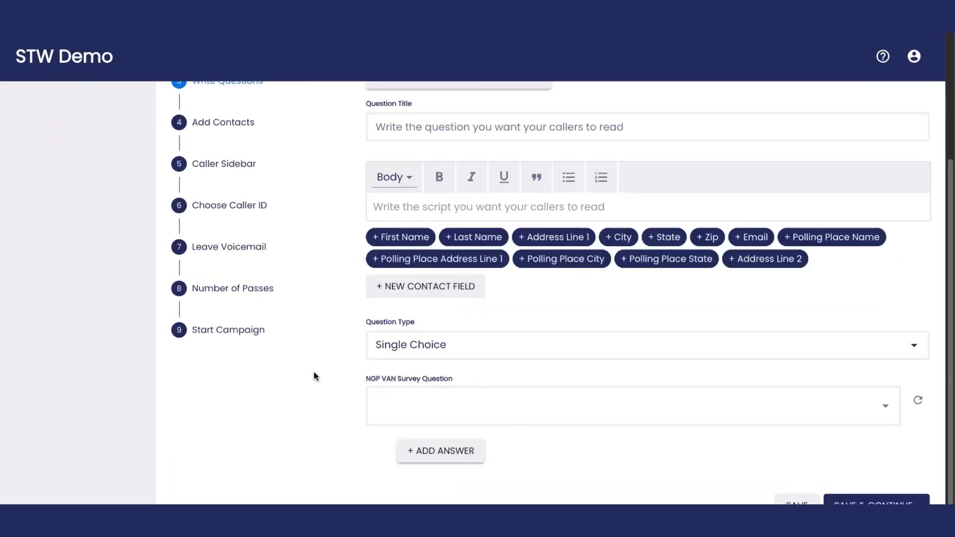
# - Set the new question's type to Checkboxes
pyautogui.scroll(3, 326, 382)
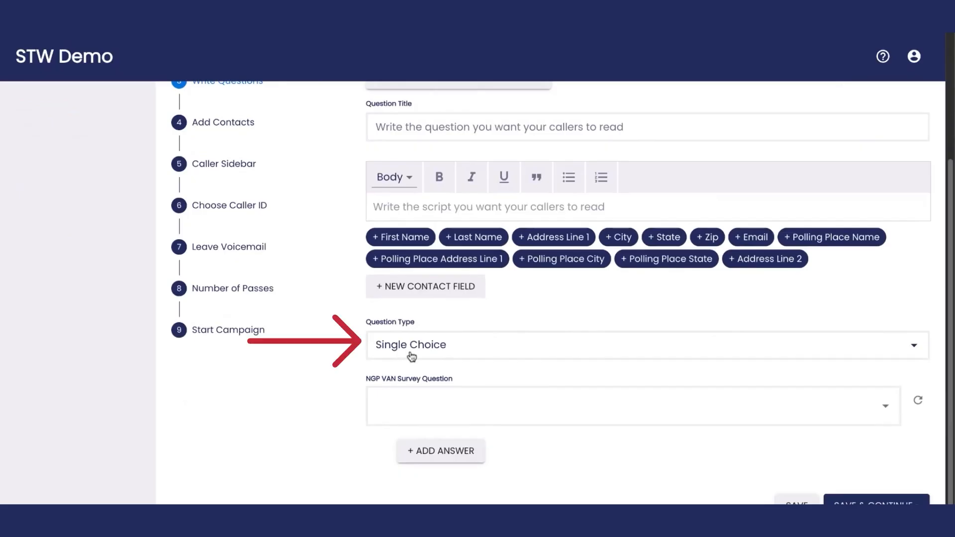
pyautogui.click(409, 354)
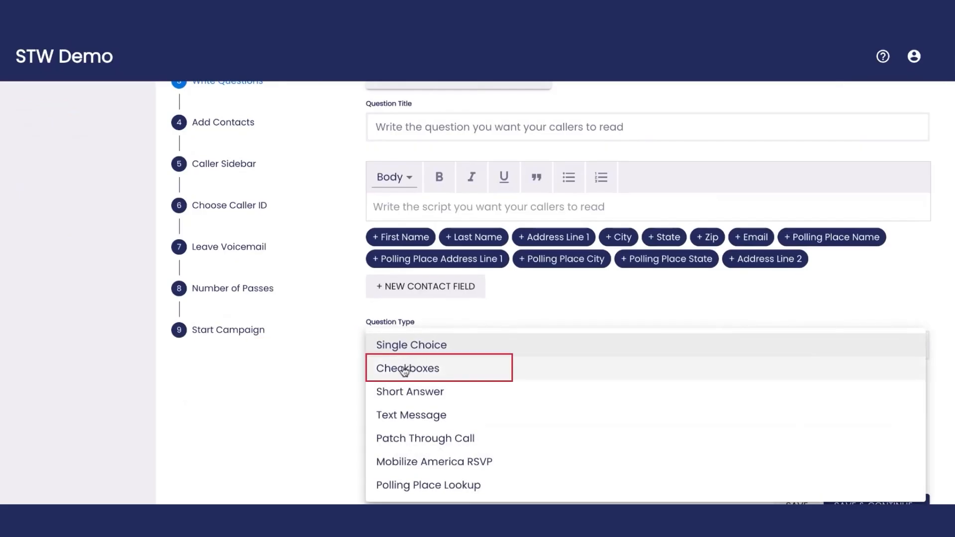
pyautogui.click(408, 367)
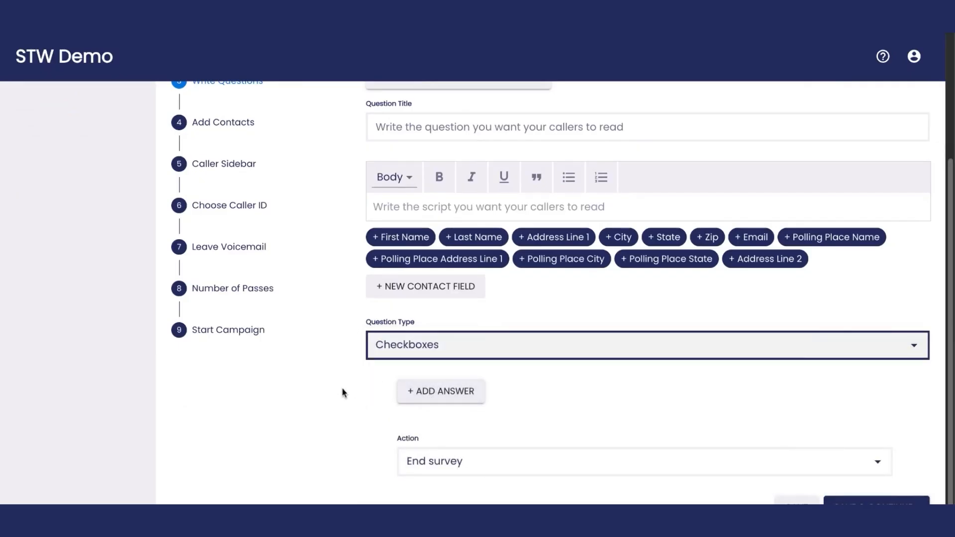
# - Add two answers, "A" and "B", to the checkboxes question and check their NGP VAN Activist Code options
pyautogui.scroll(-1, 342, 393)
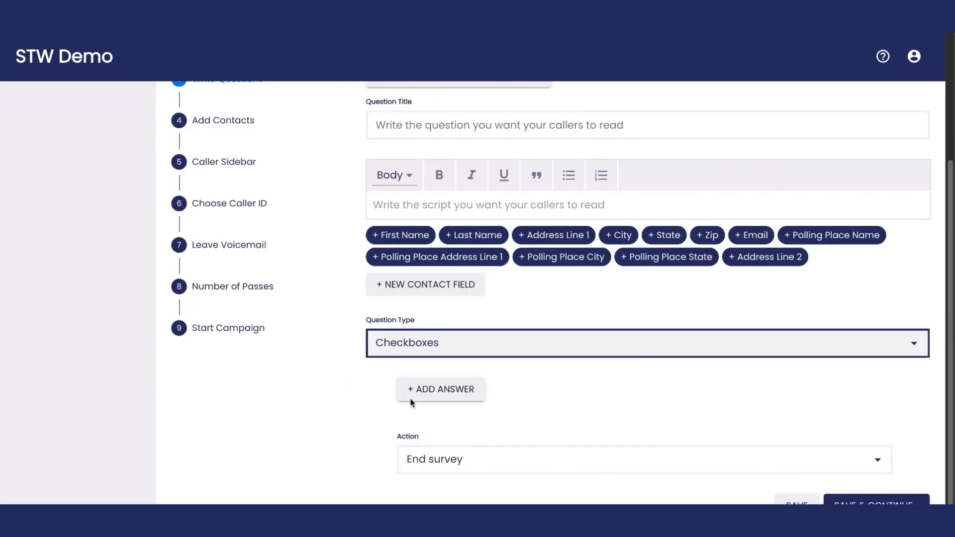
pyautogui.click(438, 410)
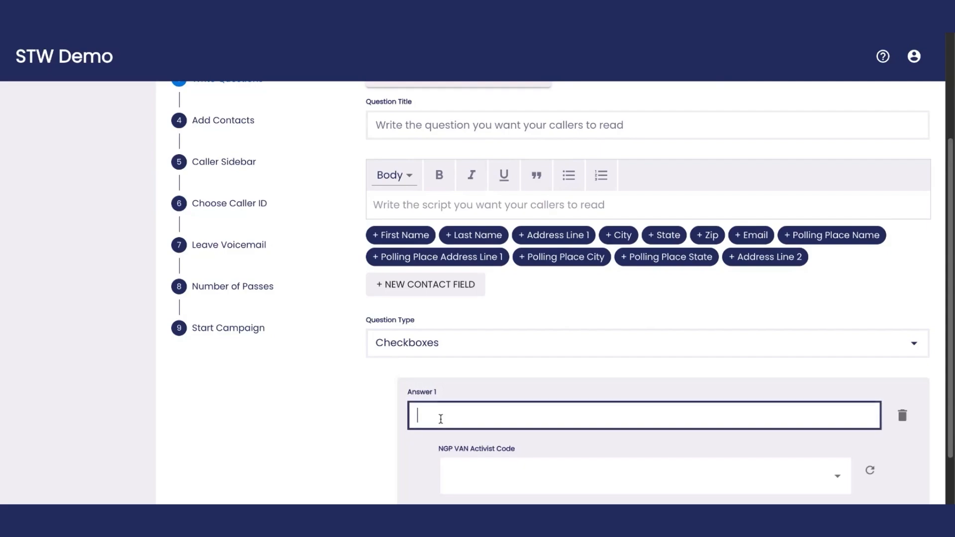
pyautogui.write('A')
pyautogui.scroll(-2, 444, 437)
pyautogui.click(431, 437)
pyautogui.click(433, 446)
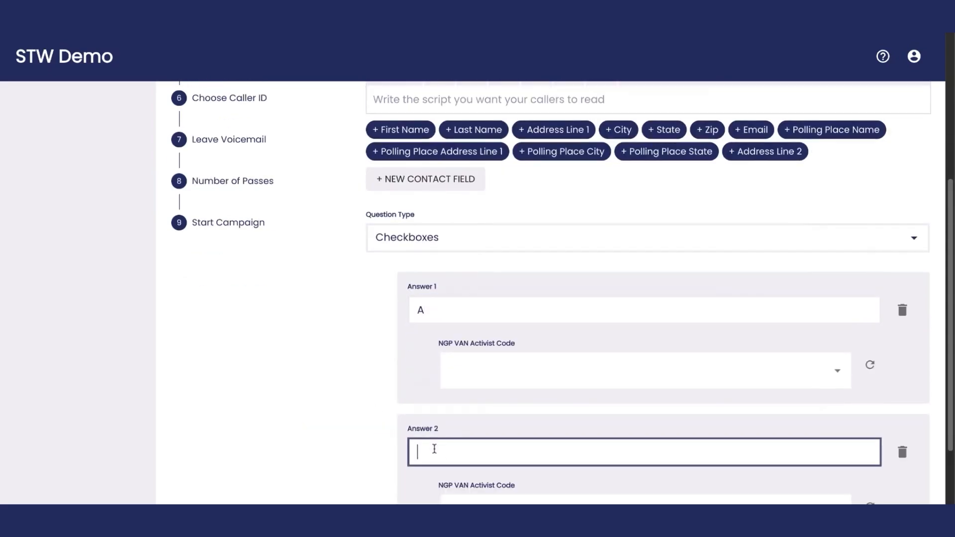
pyautogui.write('B')
pyautogui.scroll(-2, 418, 414)
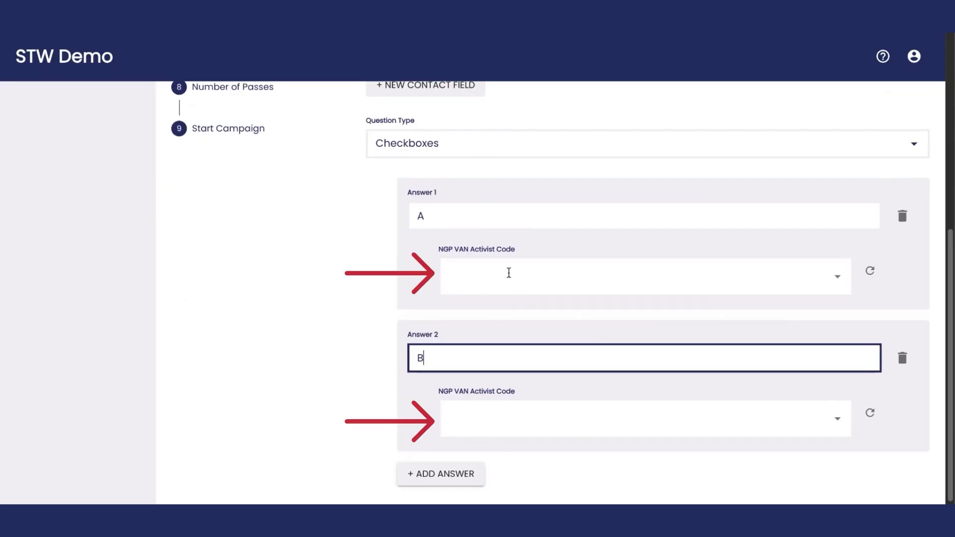
pyautogui.scroll(1, 511, 283)
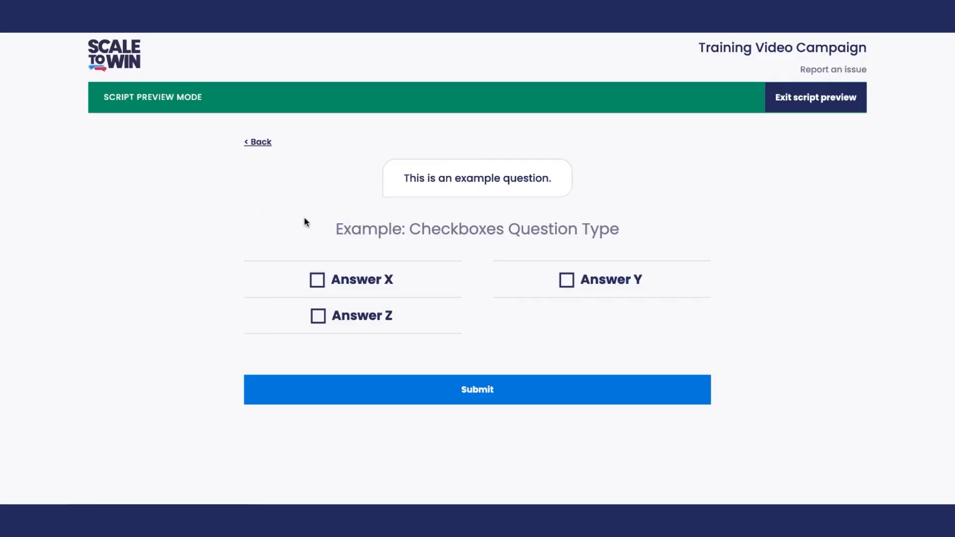
# - In the Training Video Campaign script preview, select Answer X and Answer Z in the checkboxes example and submit them
pyautogui.click(349, 322)
pyautogui.click(392, 287)
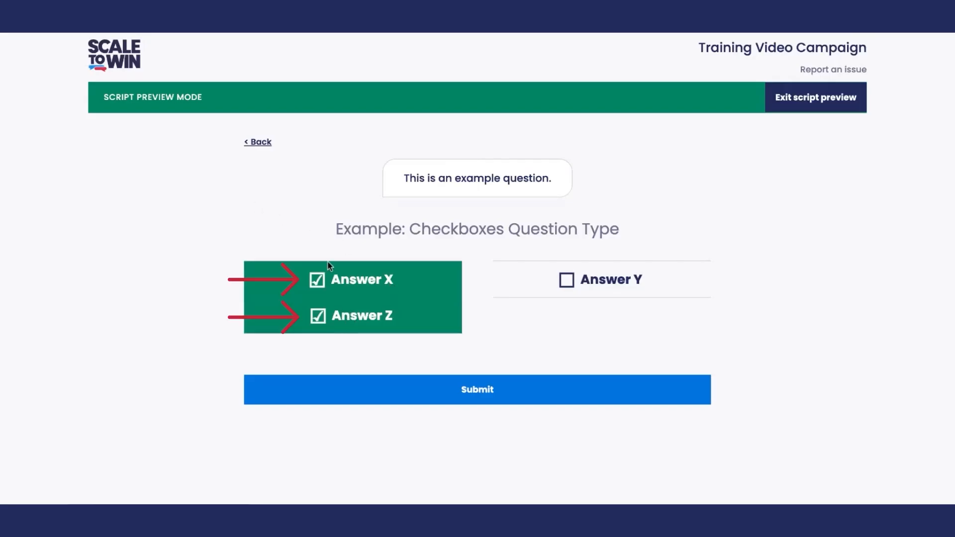
pyautogui.click(452, 394)
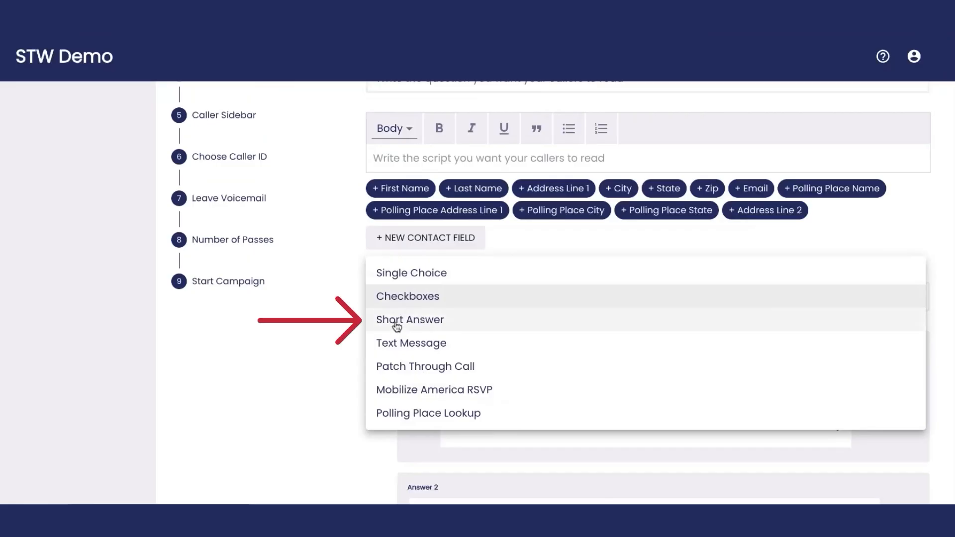
# - Set Question 3's type to Short Answer, and submit "test" as the answer in the short answer example's script preview
pyautogui.click(396, 326)
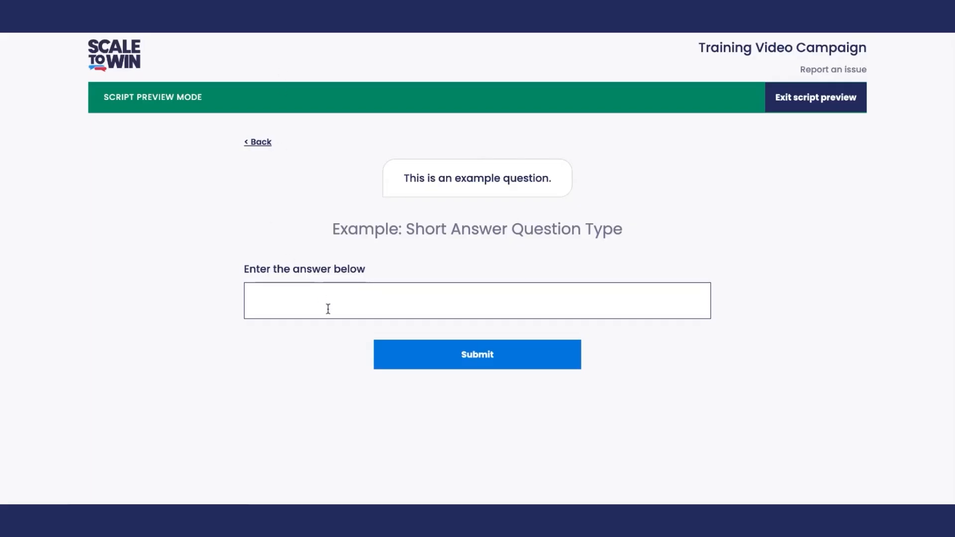
pyautogui.click(306, 301)
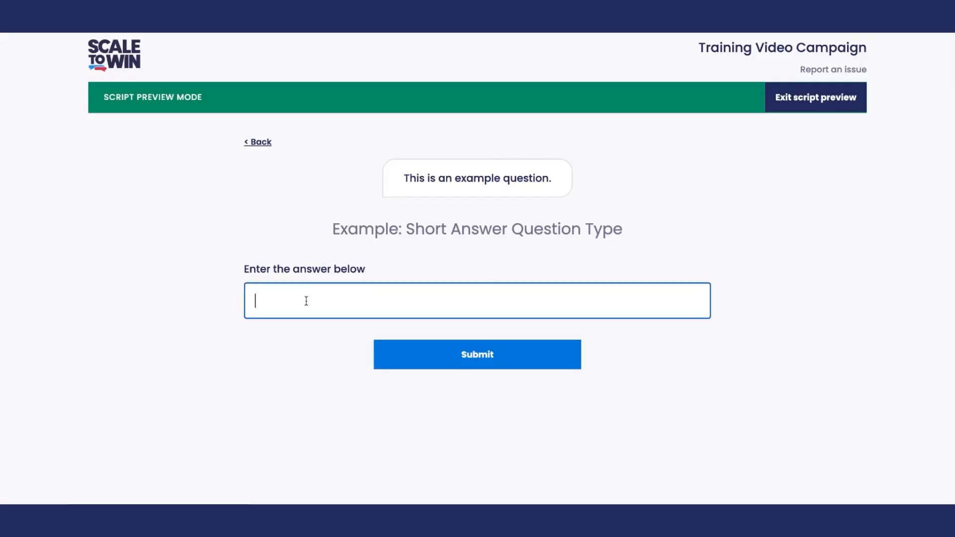
pyautogui.write('test')
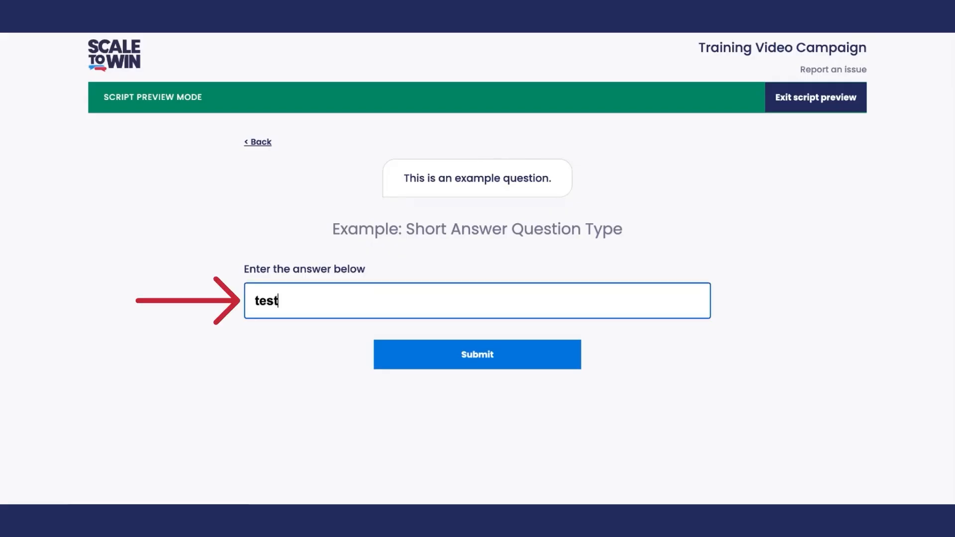
pyautogui.click(458, 360)
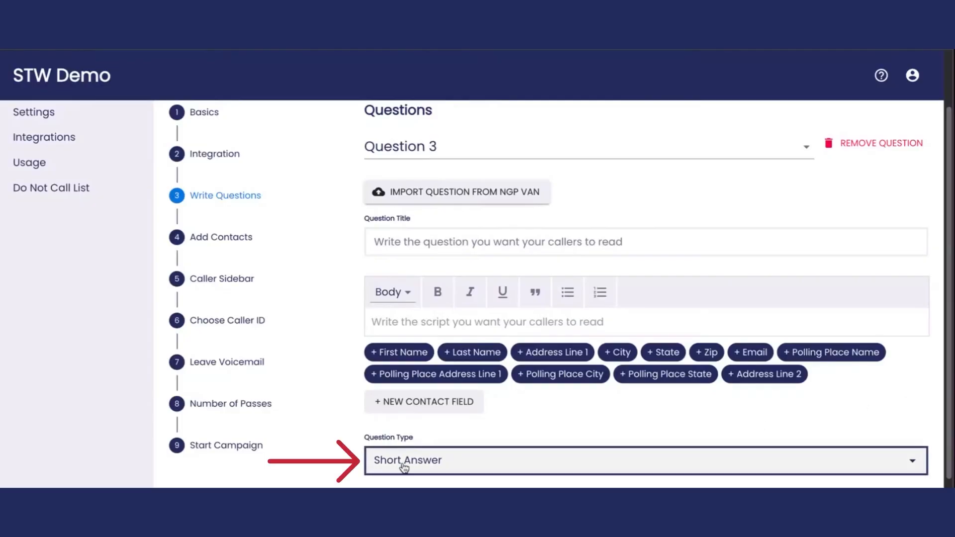
# - Set Question 3's type to Text Message and review its message and action settings
pyautogui.click(403, 467)
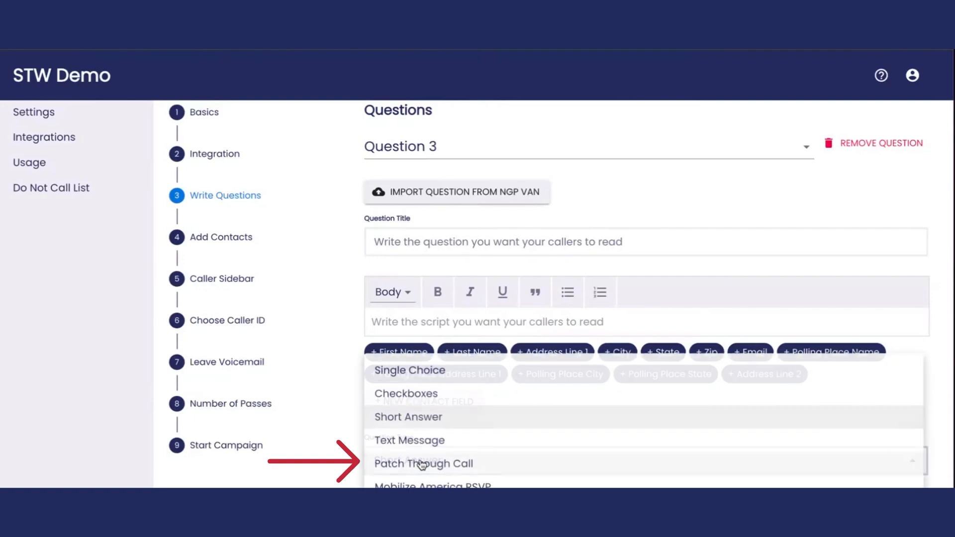
pyautogui.click(448, 447)
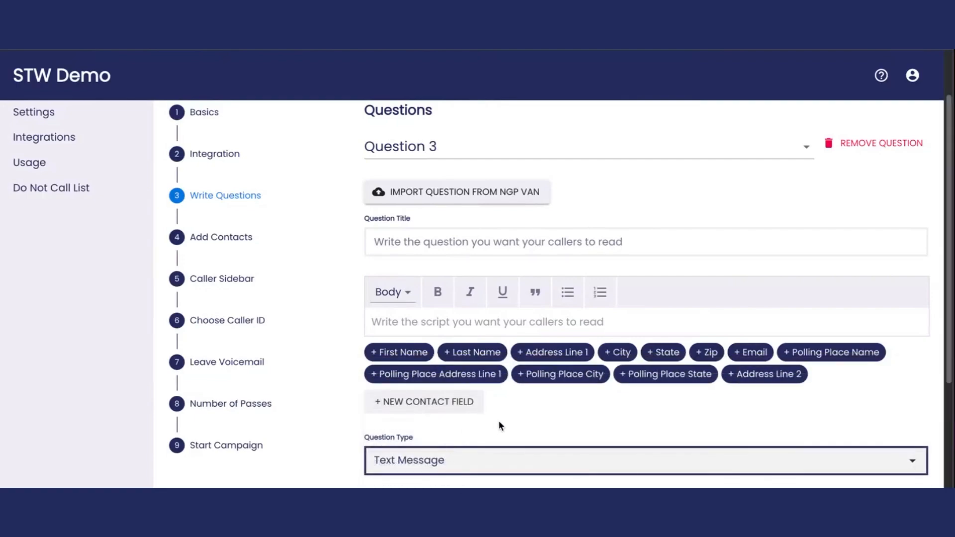
pyautogui.scroll(-5, 500, 425)
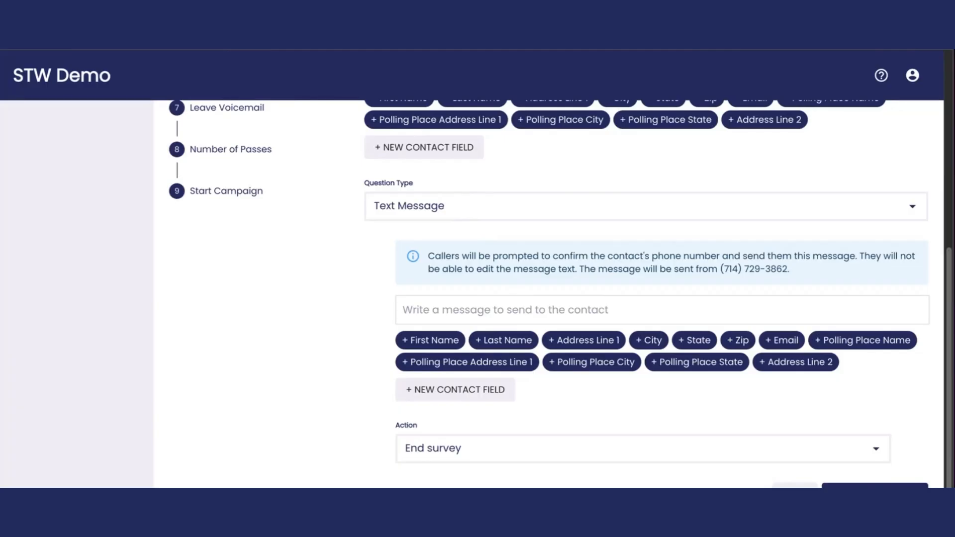
# - Write "This is Scale to Win, sending an example text message." as Question 3's message, and send the text in the script preview's text message example
pyautogui.scroll(7, 217, 330)
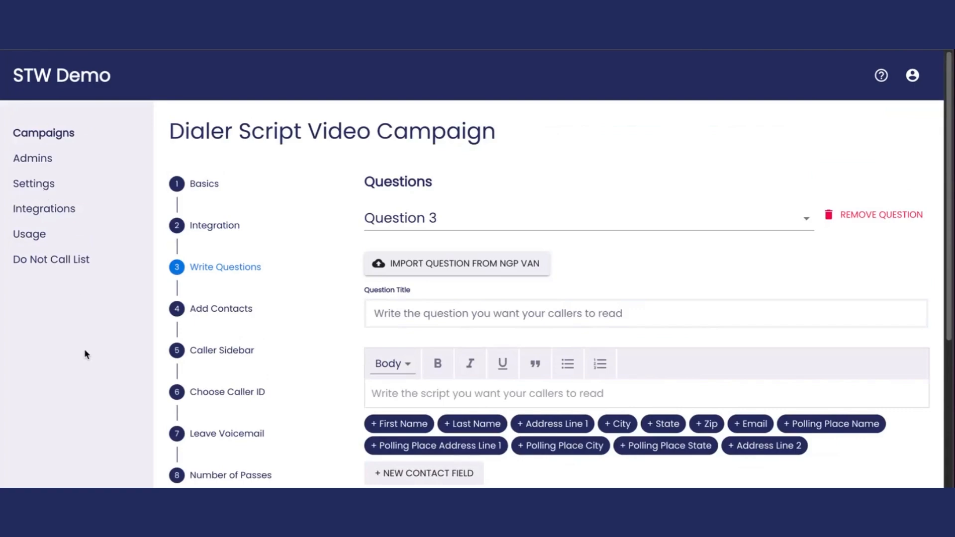
pyautogui.scroll(-6, 88, 356)
pyautogui.scroll(-1, 88, 359)
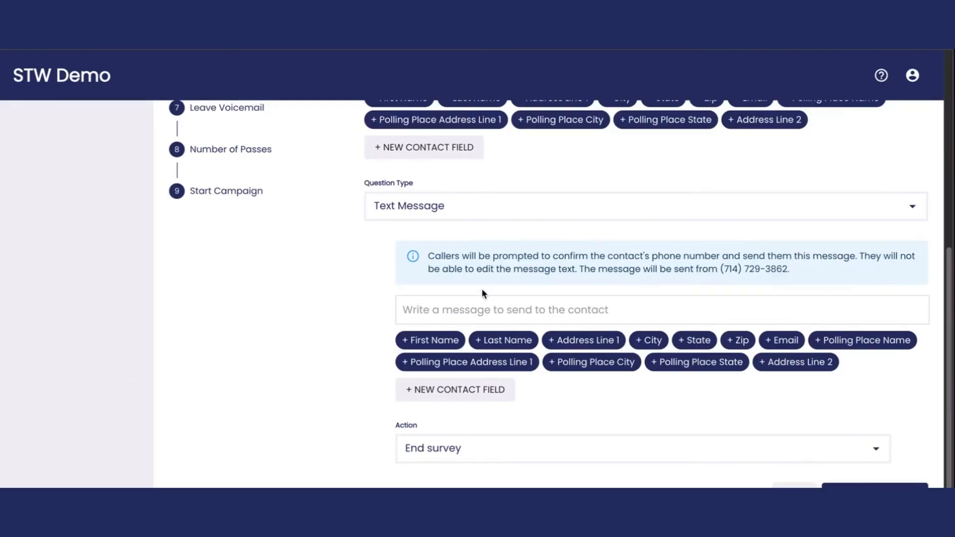
pyautogui.click(515, 311)
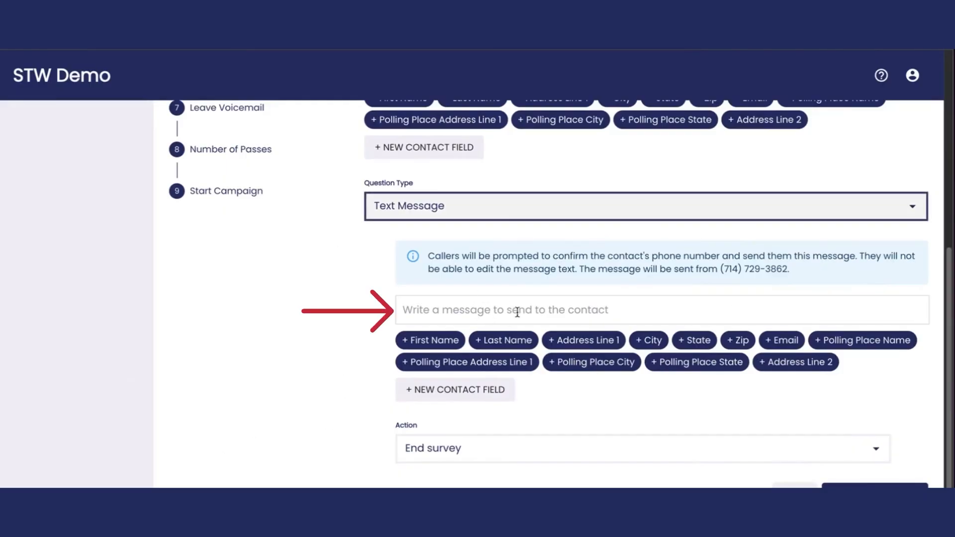
pyautogui.click(460, 310)
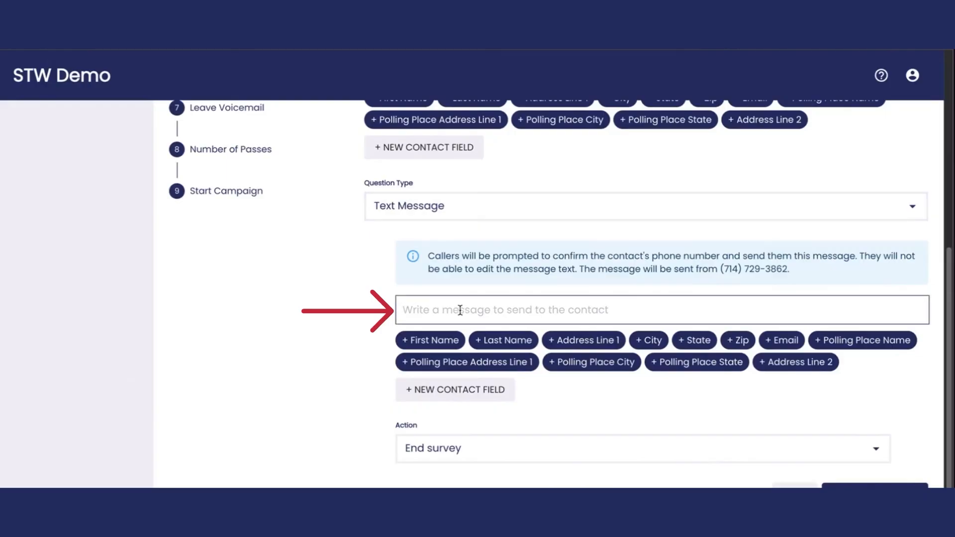
pyautogui.write('This is Scale to Win, sending an example text message.')
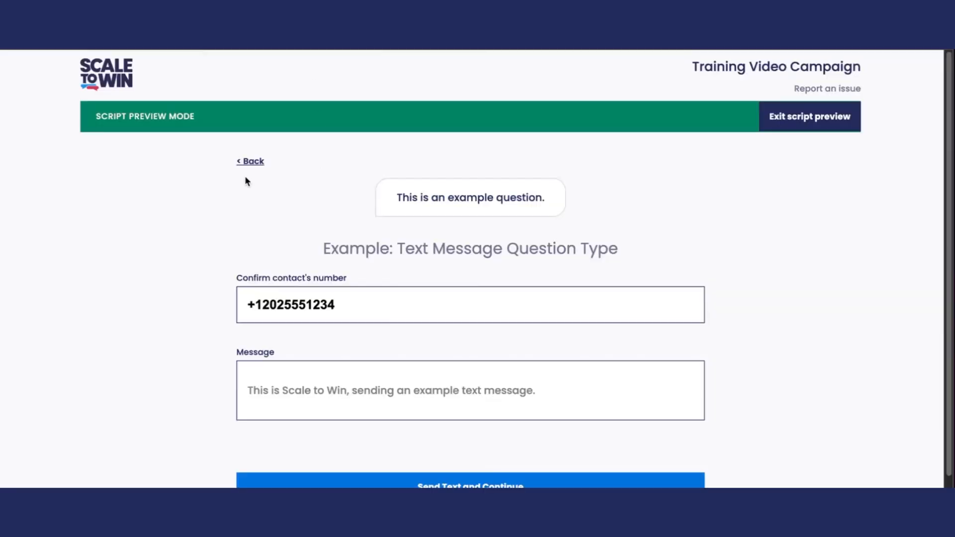
pyautogui.scroll(-2, 220, 201)
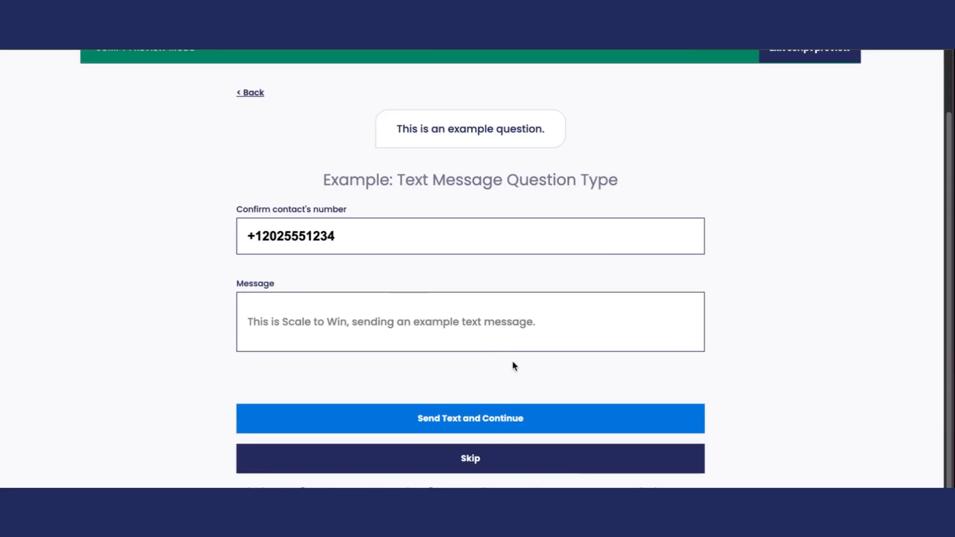
pyautogui.click(487, 426)
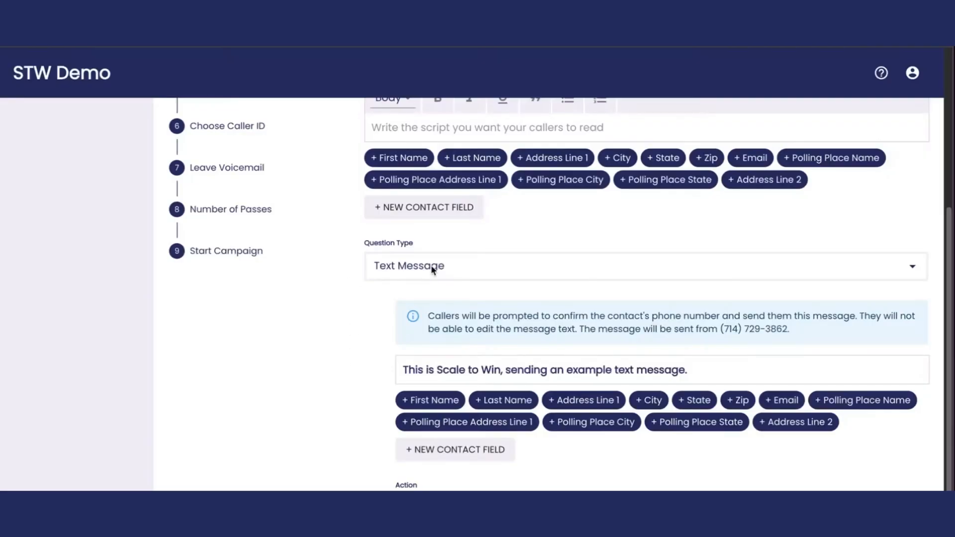
# - Set Question 3's type to Patch Through Call and review the action and patch number settings of answers "A" and "B"
pyautogui.click(487, 265)
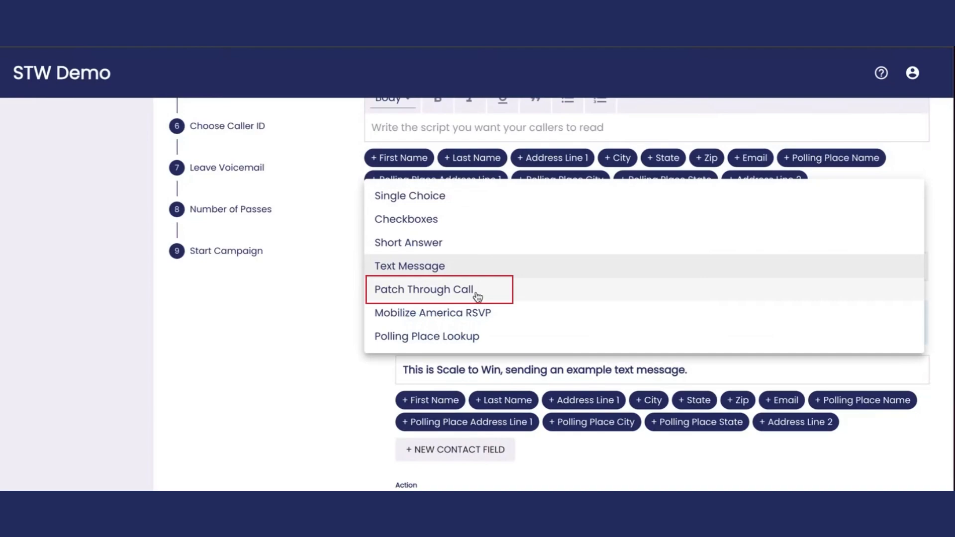
pyautogui.click(478, 293)
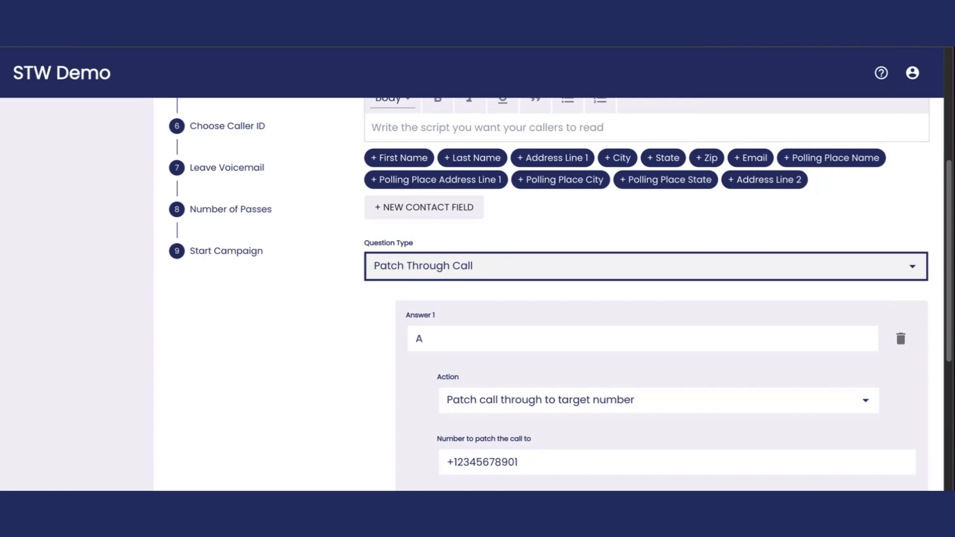
pyautogui.click(300, 336)
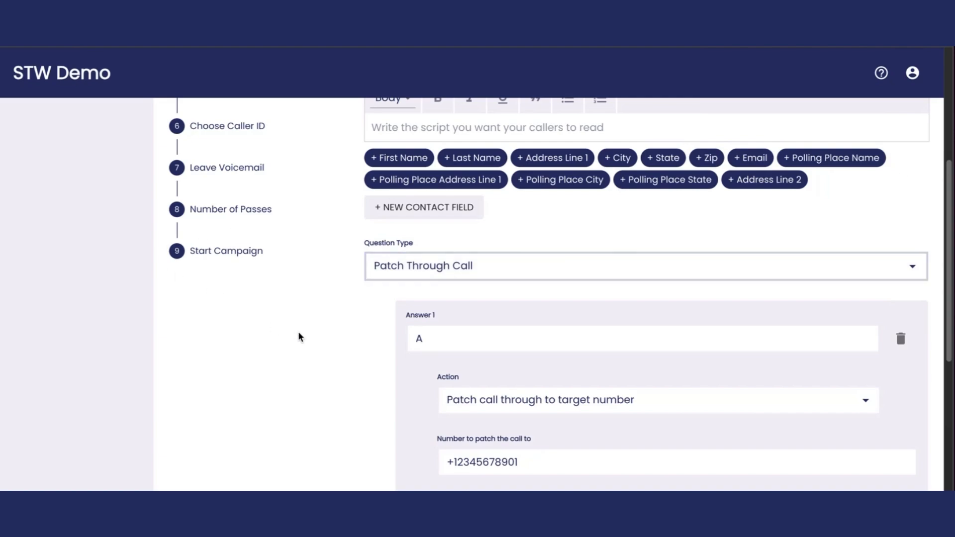
pyautogui.scroll(-7, 391, 332)
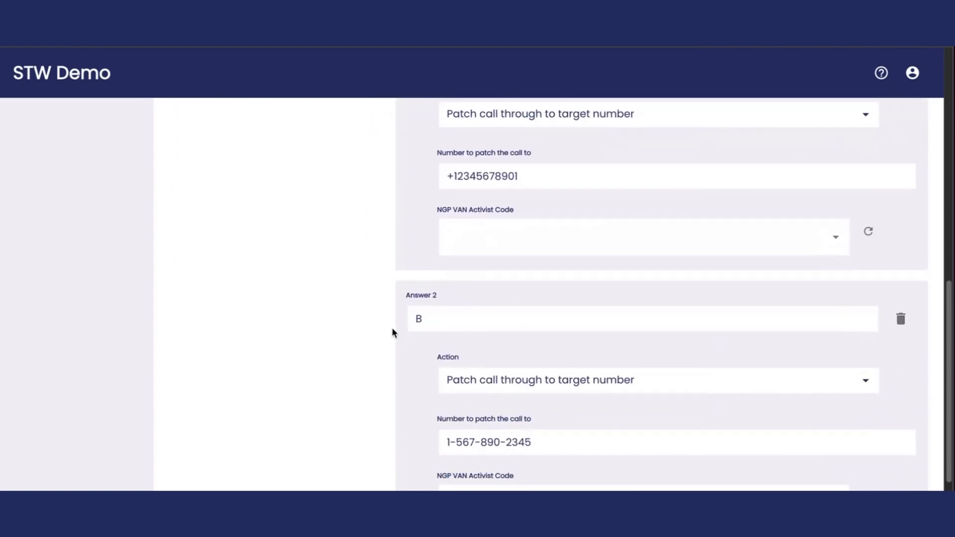
pyautogui.scroll(-2, 392, 332)
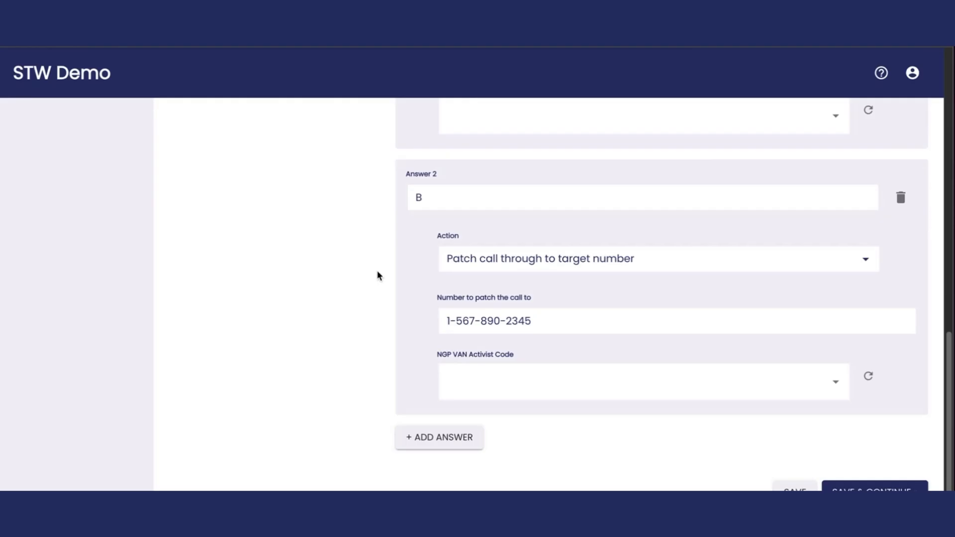
# - Check the NGP VAN Activist Code options for answer "B", and choose Answer Don't Patch Through Call in the script preview
pyautogui.click(610, 378)
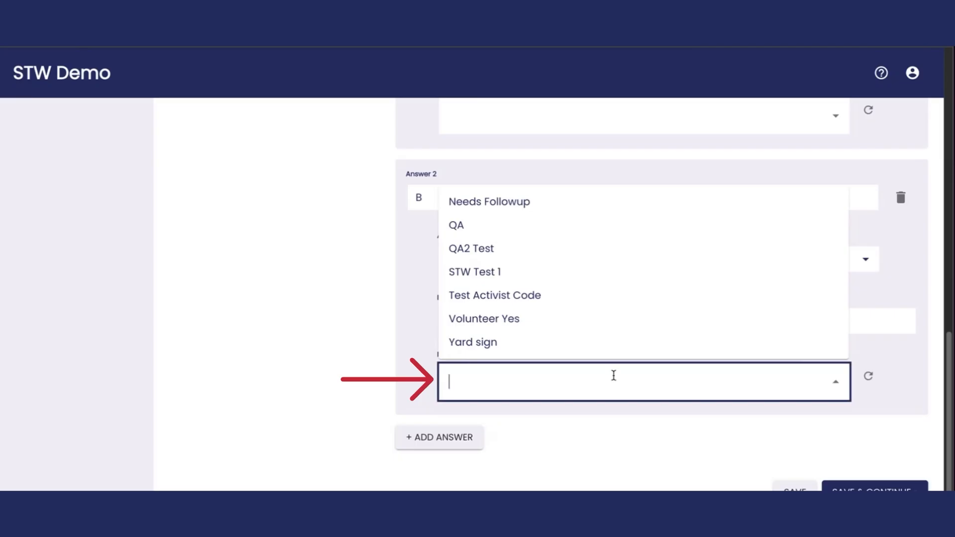
pyautogui.click(352, 287)
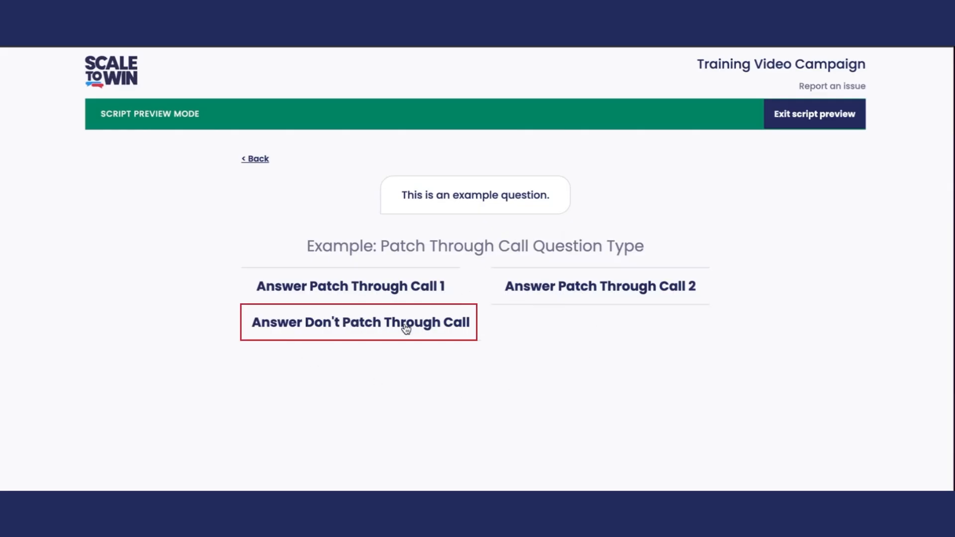
pyautogui.click(373, 328)
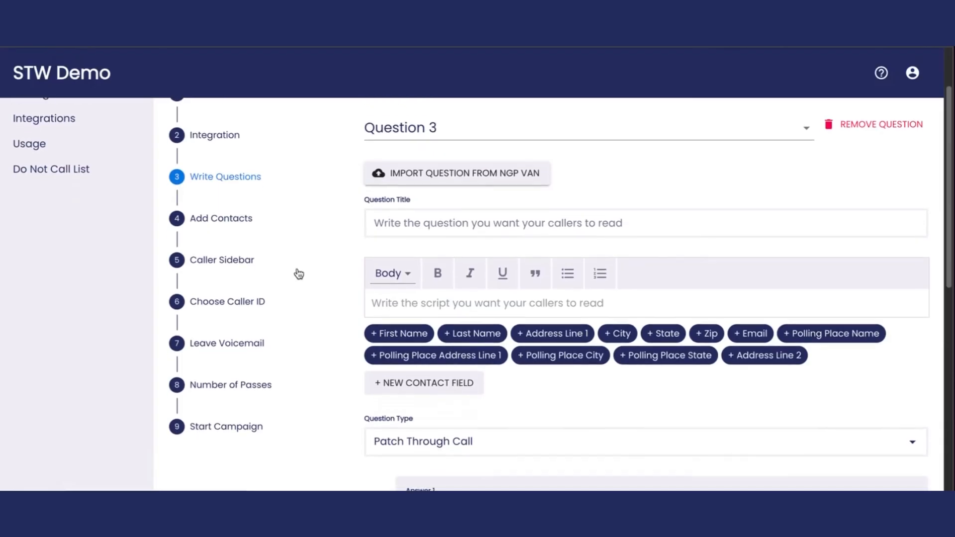
# - Set Question 3's type to Mobilize America RSVP and review its event URL, pre-filled contact fields and action settings
pyautogui.scroll(-1, 426, 430)
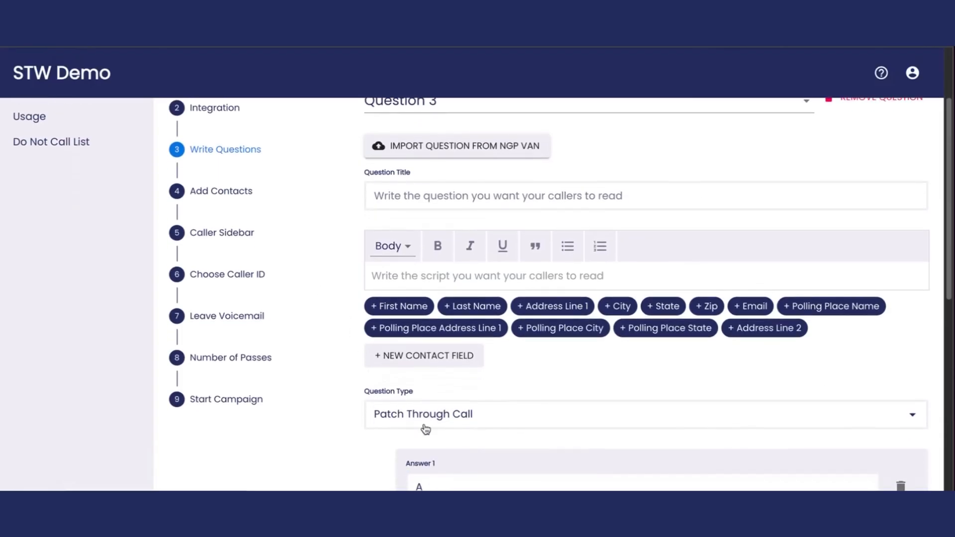
pyautogui.click(480, 311)
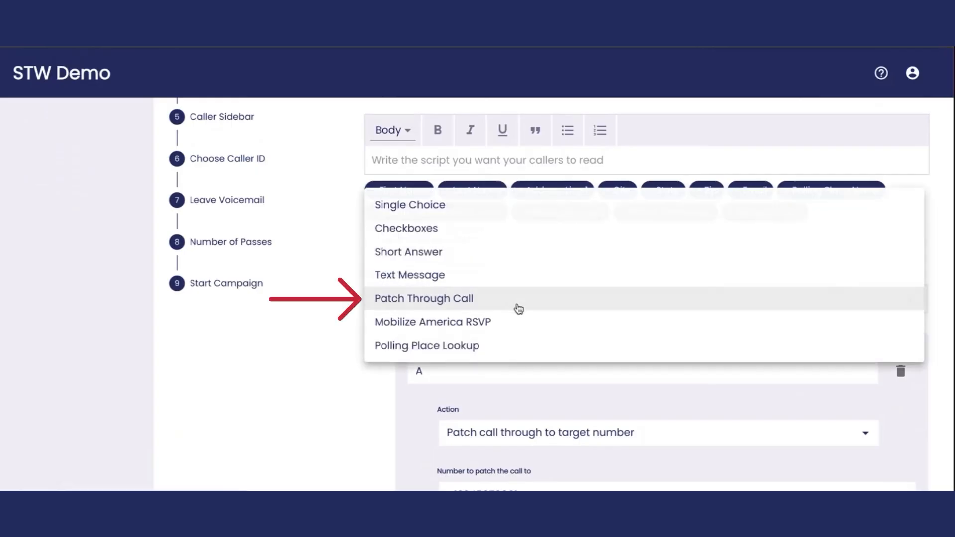
pyautogui.click(491, 330)
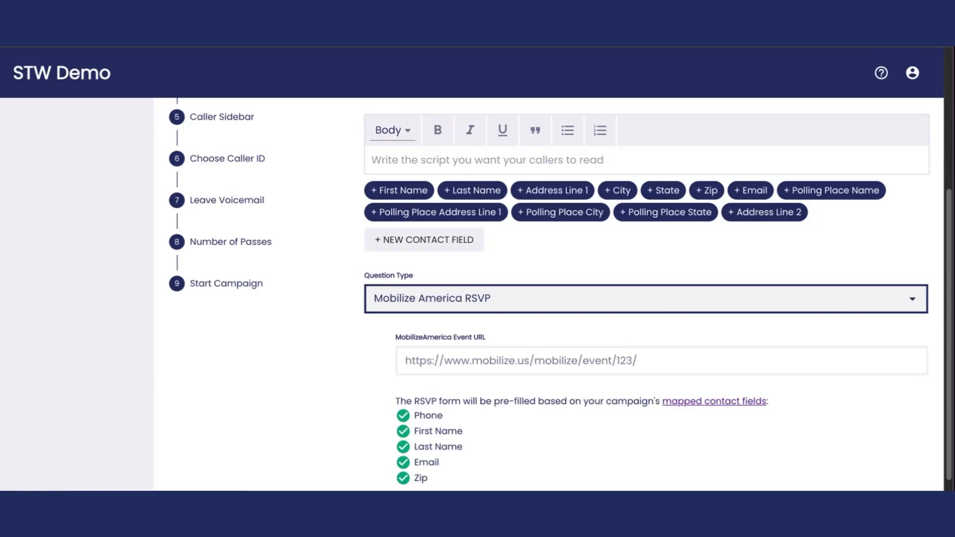
pyautogui.click(724, 367)
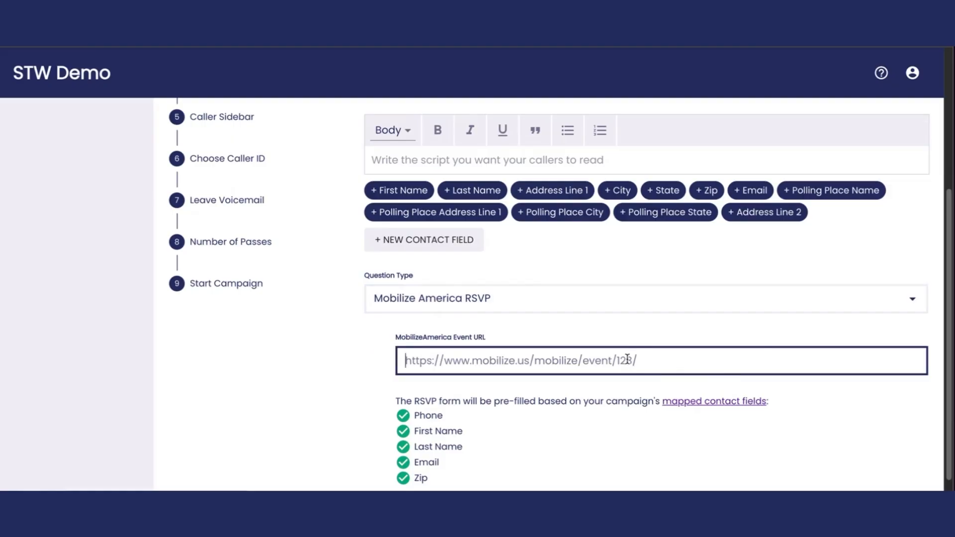
pyautogui.scroll(-2, 563, 338)
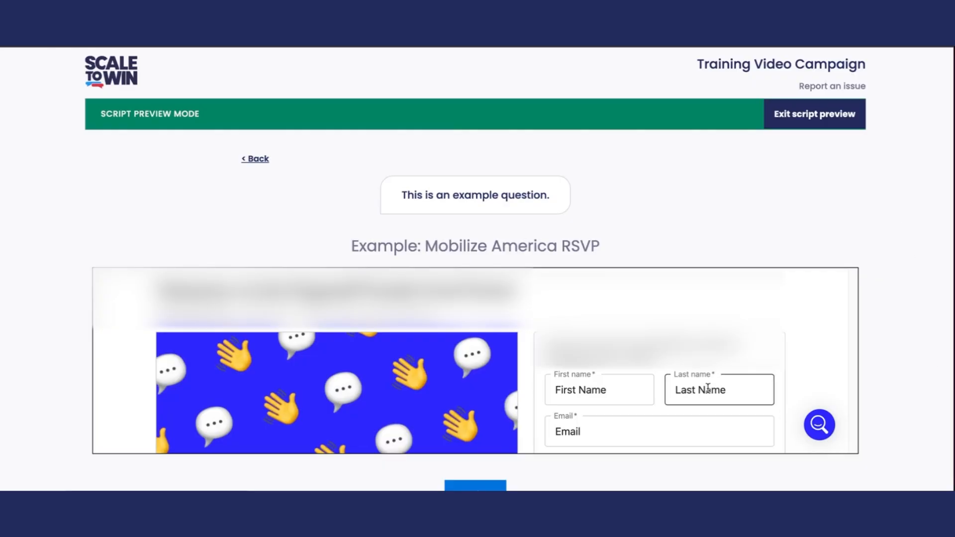
# - Look through the embedded event sign-up form in the script preview's Mobilize America RSVP example
pyautogui.scroll(-2, 707, 389)
pyautogui.scroll(-4, 475, 360)
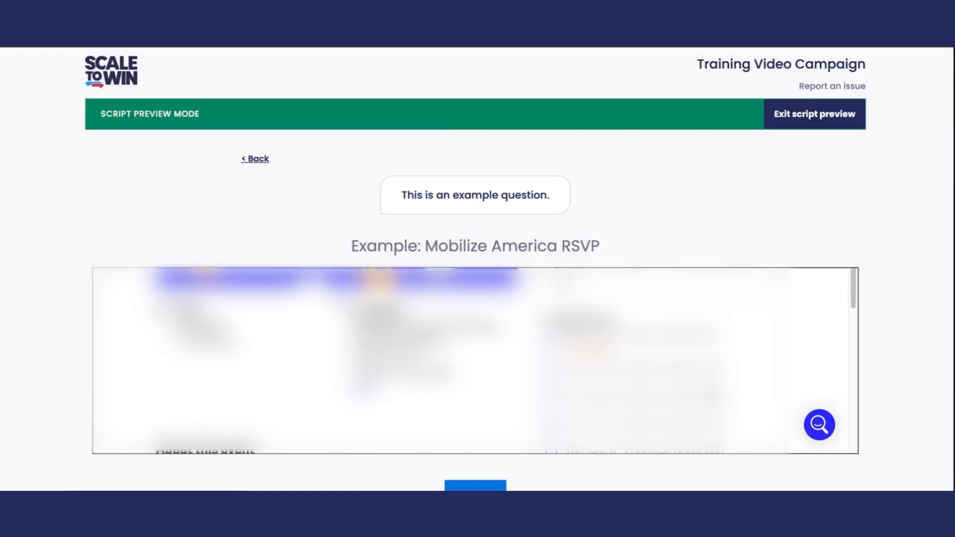
pyautogui.scroll(-3, 474, 361)
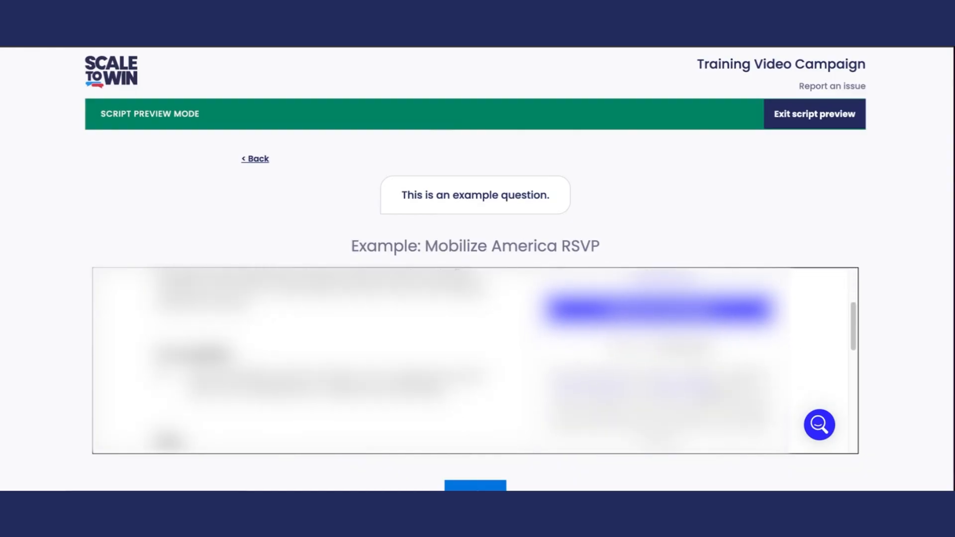
pyautogui.scroll(9, 740, 385)
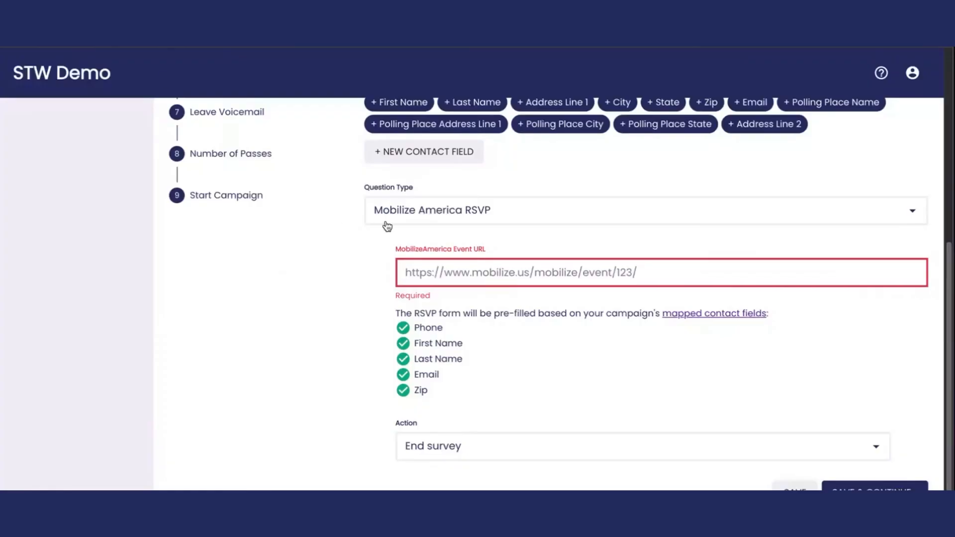
# - Set Question 3's type to Polling Place Lookup and review its warning, mapped contact fields and action settings
pyautogui.click(412, 213)
pyautogui.click(452, 237)
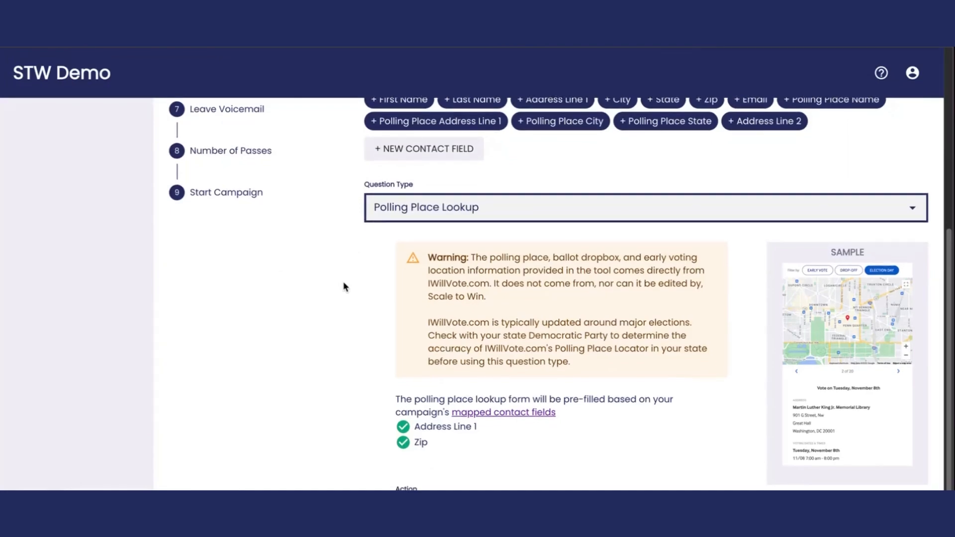
pyautogui.scroll(-2, 343, 286)
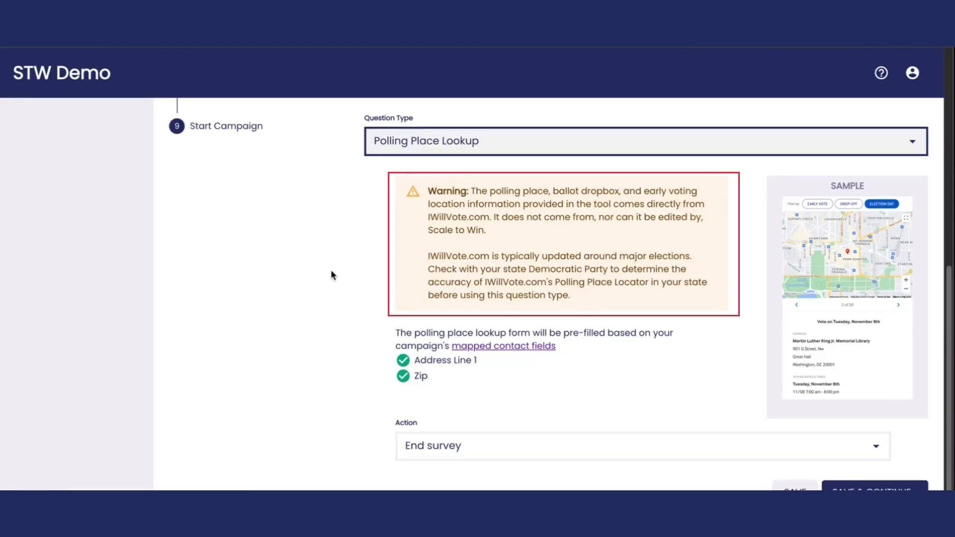
# - In the script preview's Polling Place Lookup example, enter the voter's home street address and zip code
pyautogui.hotkey('alt', 'shift', 'p')
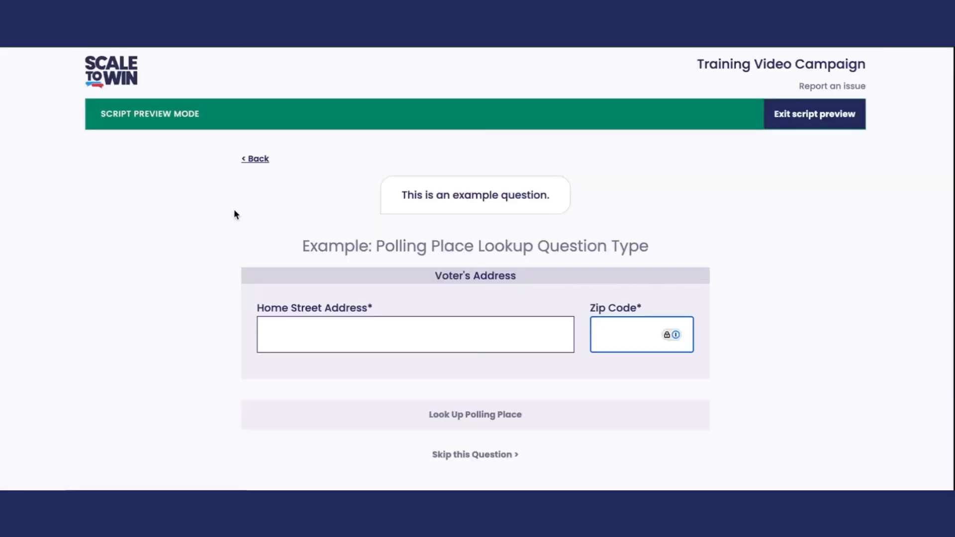
pyautogui.click(360, 338)
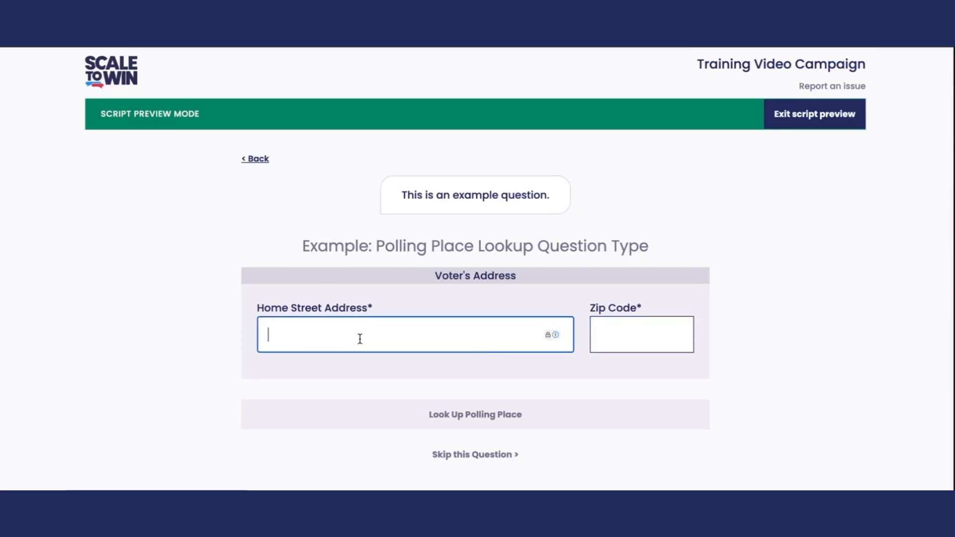
pyautogui.write('123 Main')
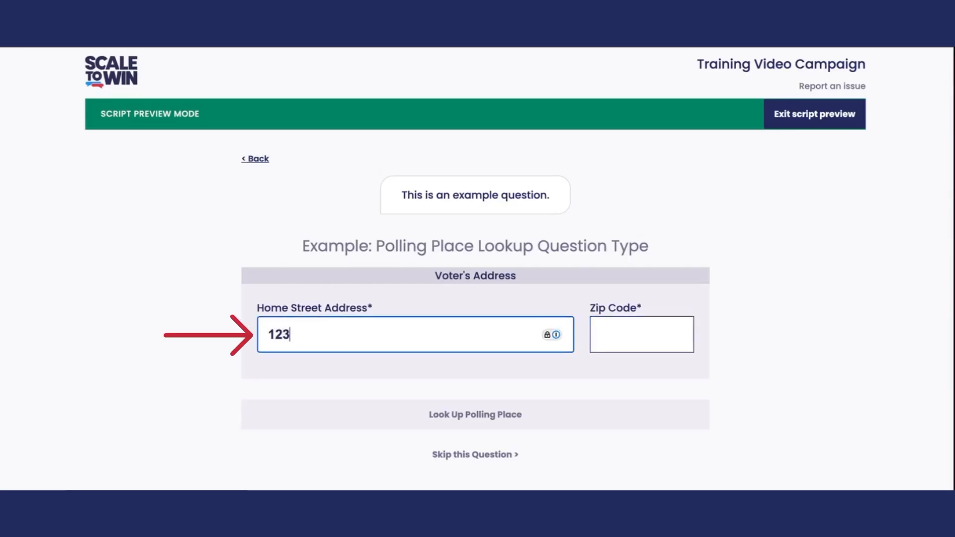
pyautogui.write(' St')
pyautogui.click(691, 338)
pyautogui.write('345')
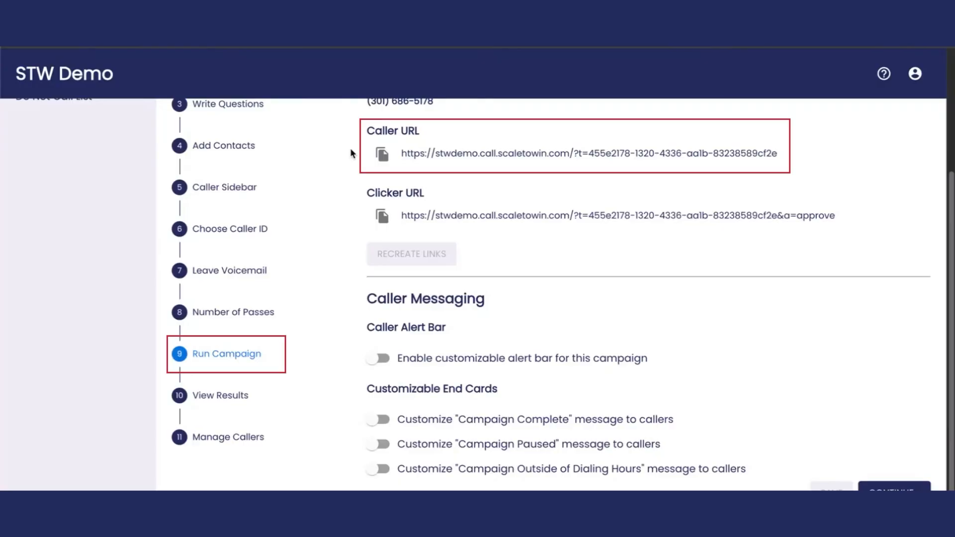
# - Open the Training Video Campaign's copied Caller URL and preview its script, choosing Talking to Correct Person as the canvass result
pyautogui.click(382, 156)
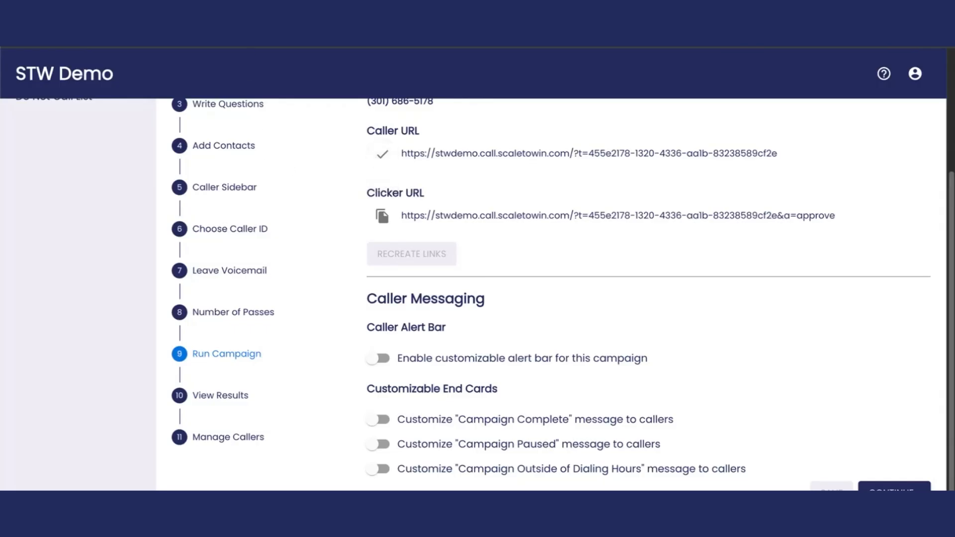
pyautogui.click(278, 14)
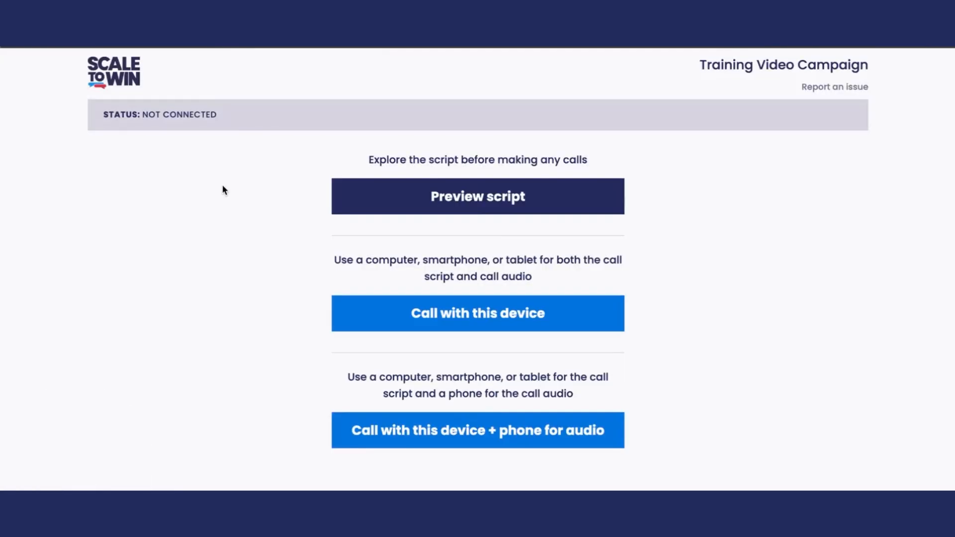
pyautogui.click(480, 208)
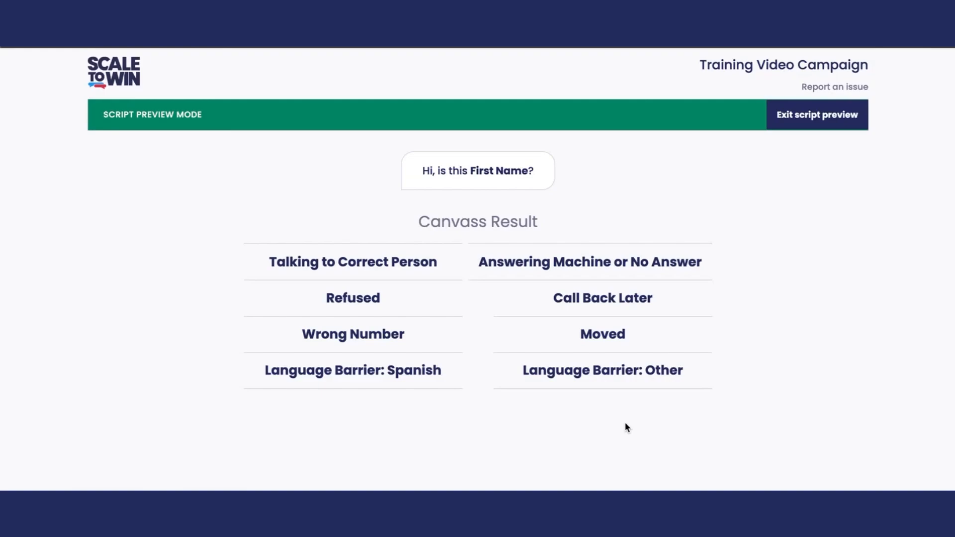
pyautogui.click(405, 269)
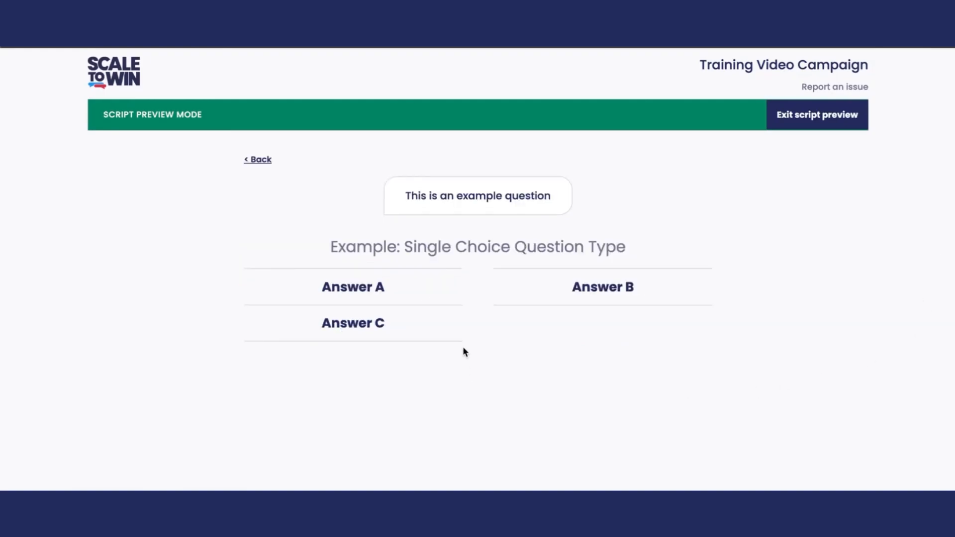